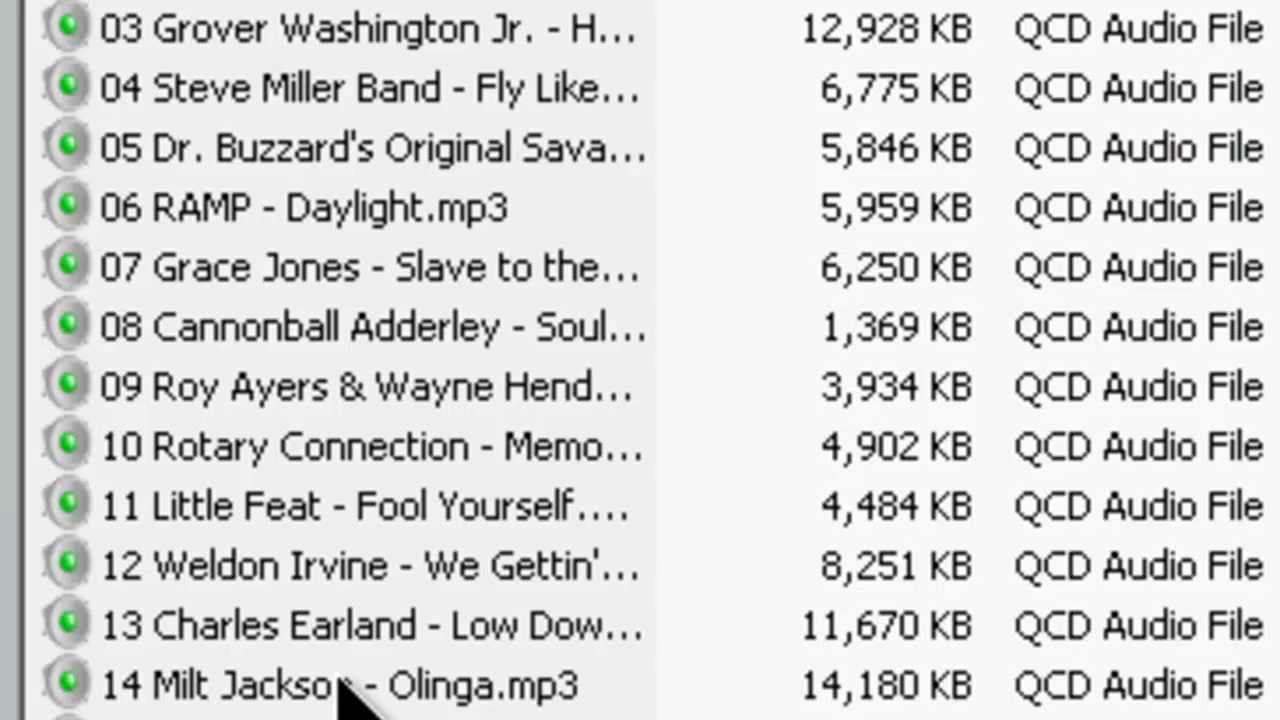
Drop '14 Milt Jackson - Olinga.mp3' onto a Reaper track as a media item at rate 0.878
{"action": "left_click", "coordinate": [338, 683]}
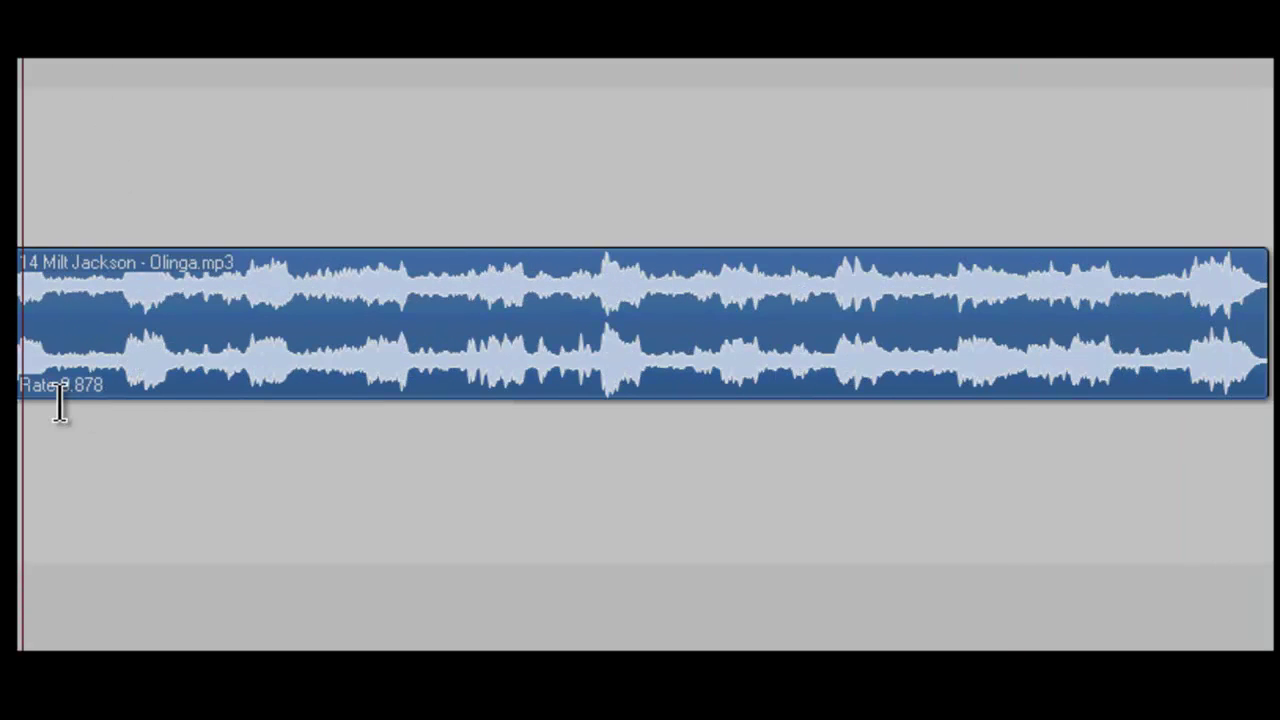
{"action": "scroll", "coordinate": [60, 400], "scroll_direction": "up", "scroll_amount": 3}
Zoom in on the Olinga clip and drag the second slice and remaining section beside the first
{"action": "scroll", "coordinate": [520, 403], "scroll_direction": "down", "scroll_amount": 1}
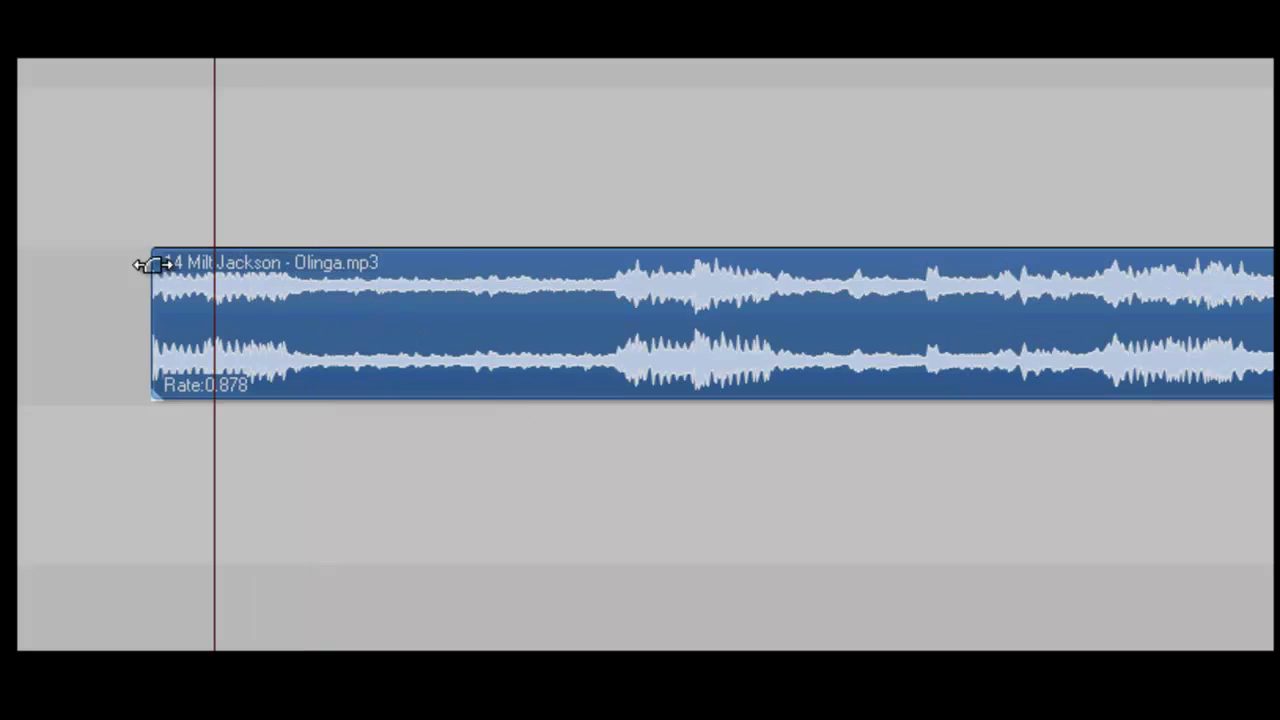
{"action": "scroll", "coordinate": [215, 345], "scroll_direction": "down", "scroll_amount": 1}
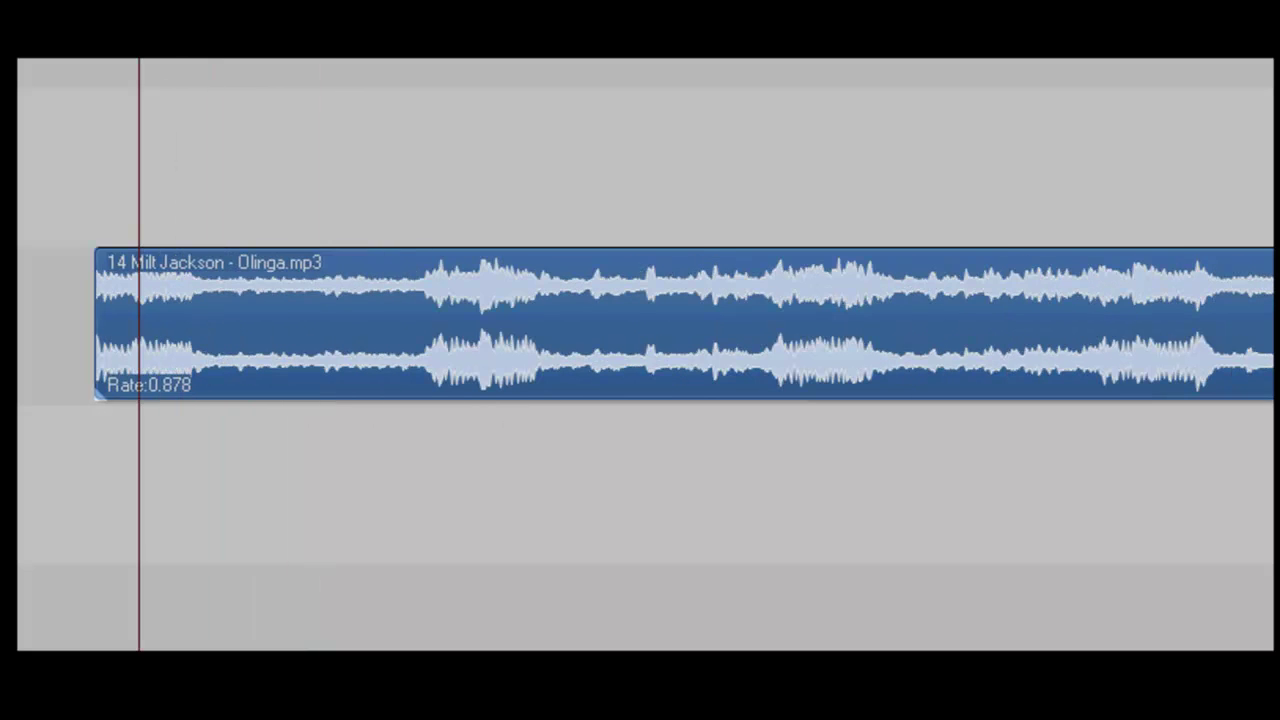
{"action": "key", "text": "Home"}
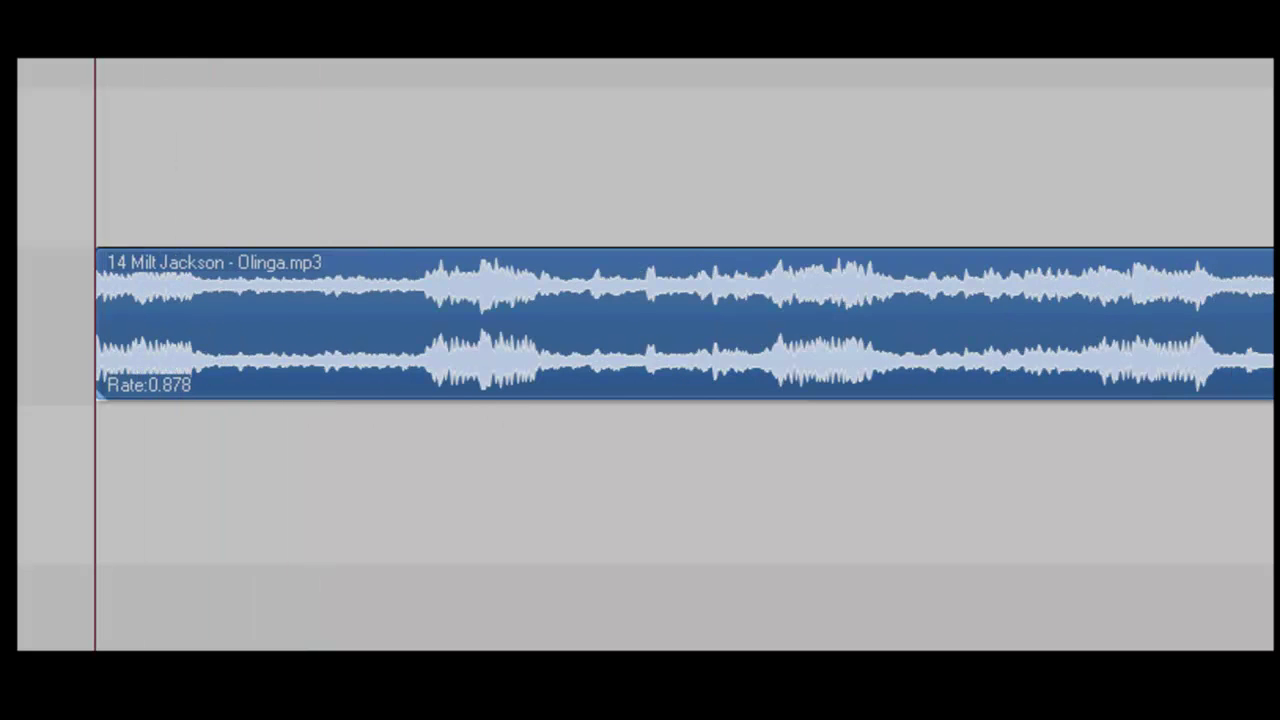
{"action": "scroll", "coordinate": [217, 191], "scroll_direction": "down", "scroll_amount": 4}
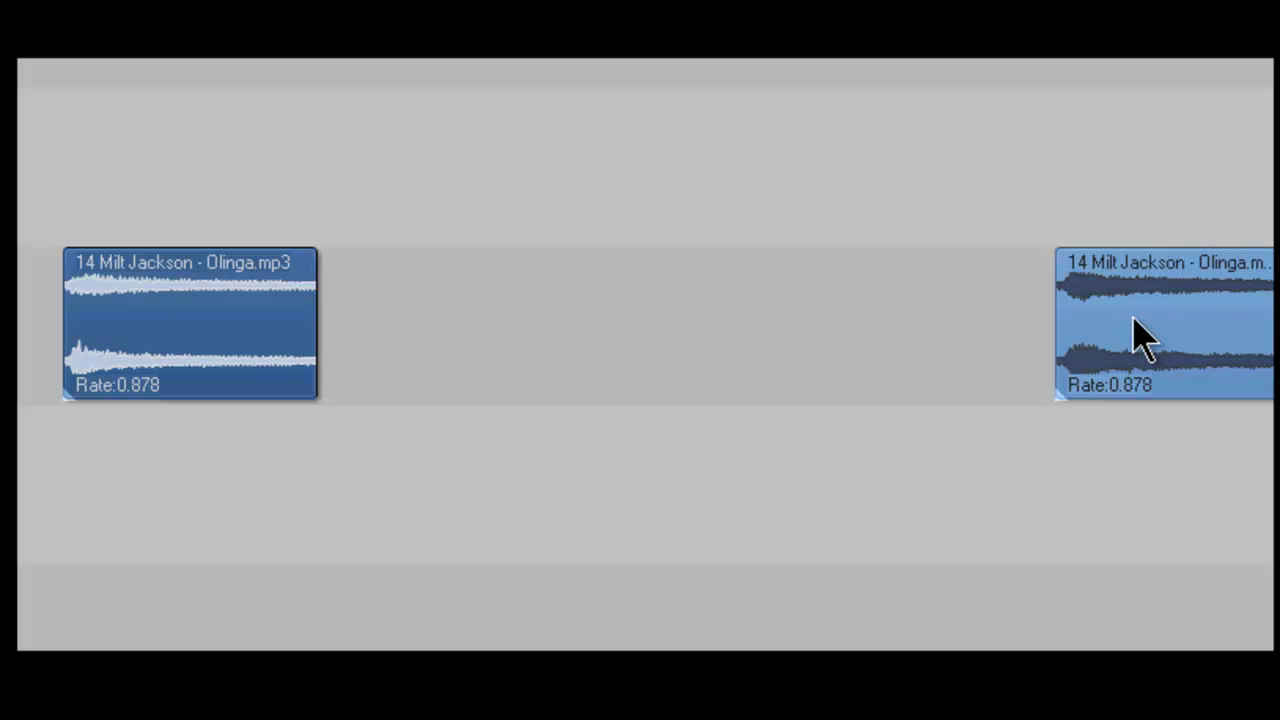
{"action": "left_click_drag", "start_coordinate": [1145, 338], "coordinate": [254, 358]}
{"action": "left_click_drag", "start_coordinate": [1270, 345], "coordinate": [786, 335]}
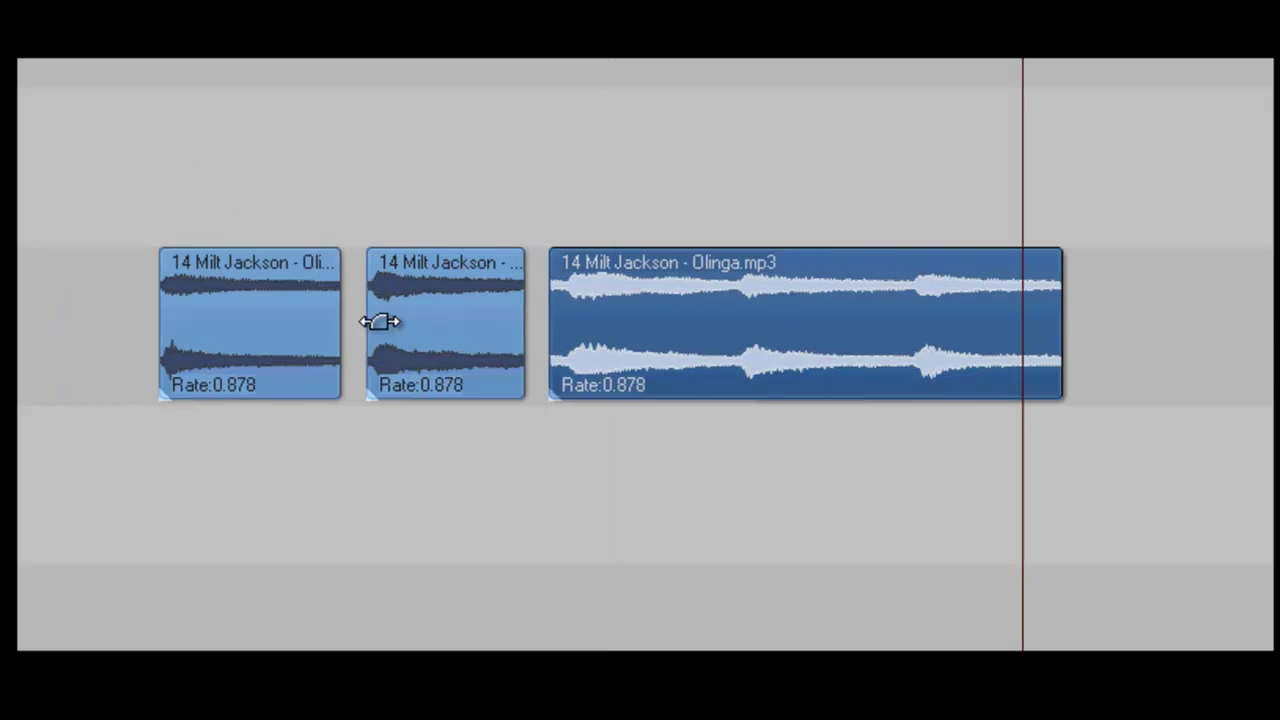
Split the long remaining section at the playhead with S, then select the first slice
{"action": "left_click", "coordinate": [550, 88]}
{"action": "left_click", "coordinate": [550, 88]}
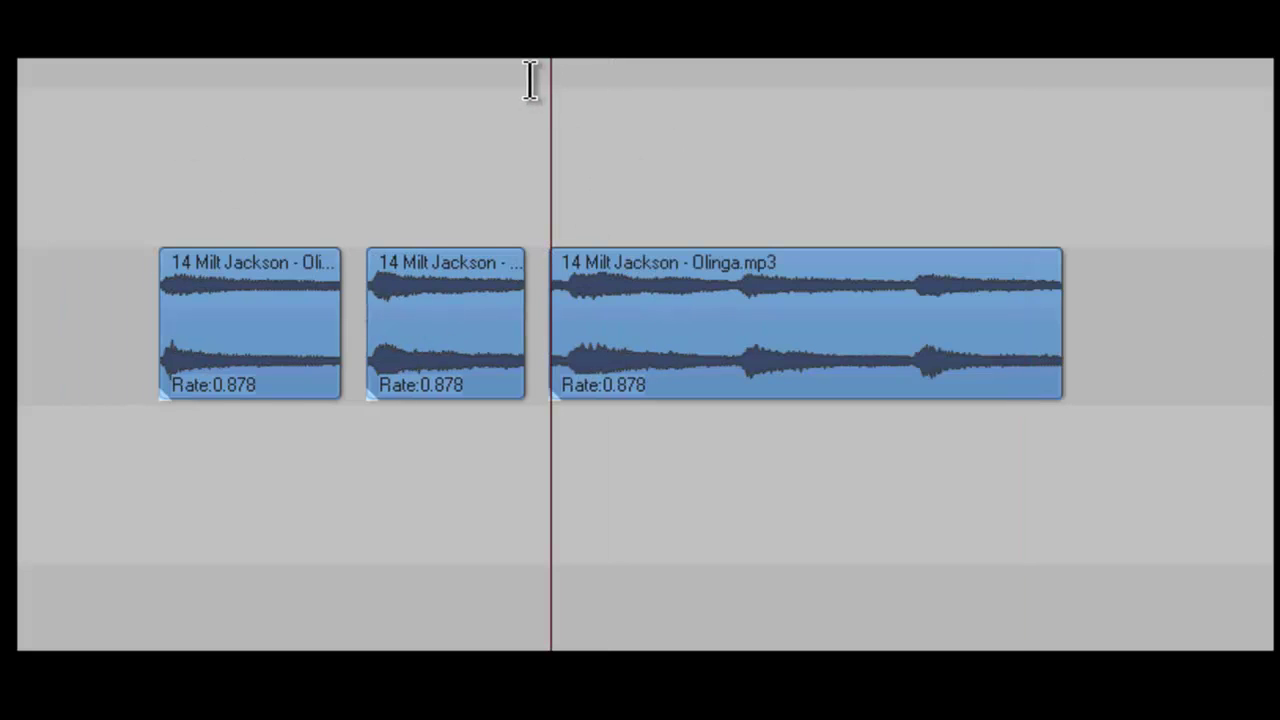
{"action": "left_click", "coordinate": [743, 322]}
{"action": "key", "text": "s"}
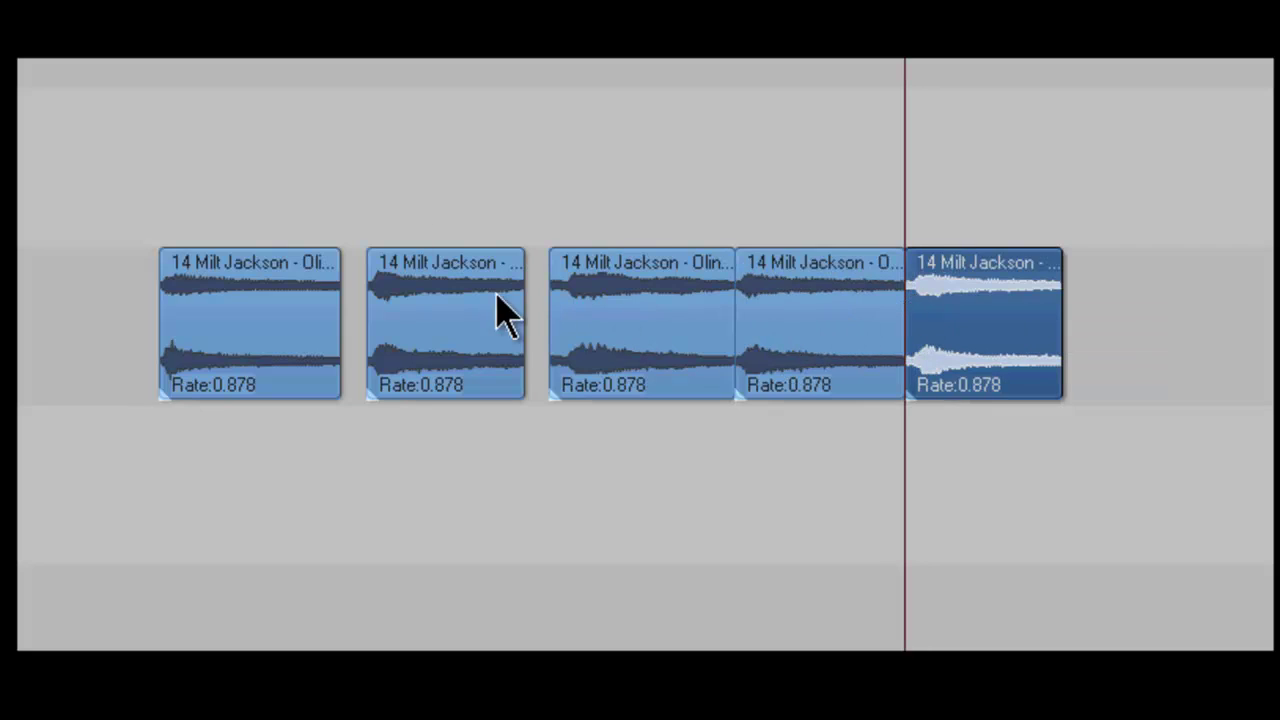
{"action": "left_click", "coordinate": [177, 186]}
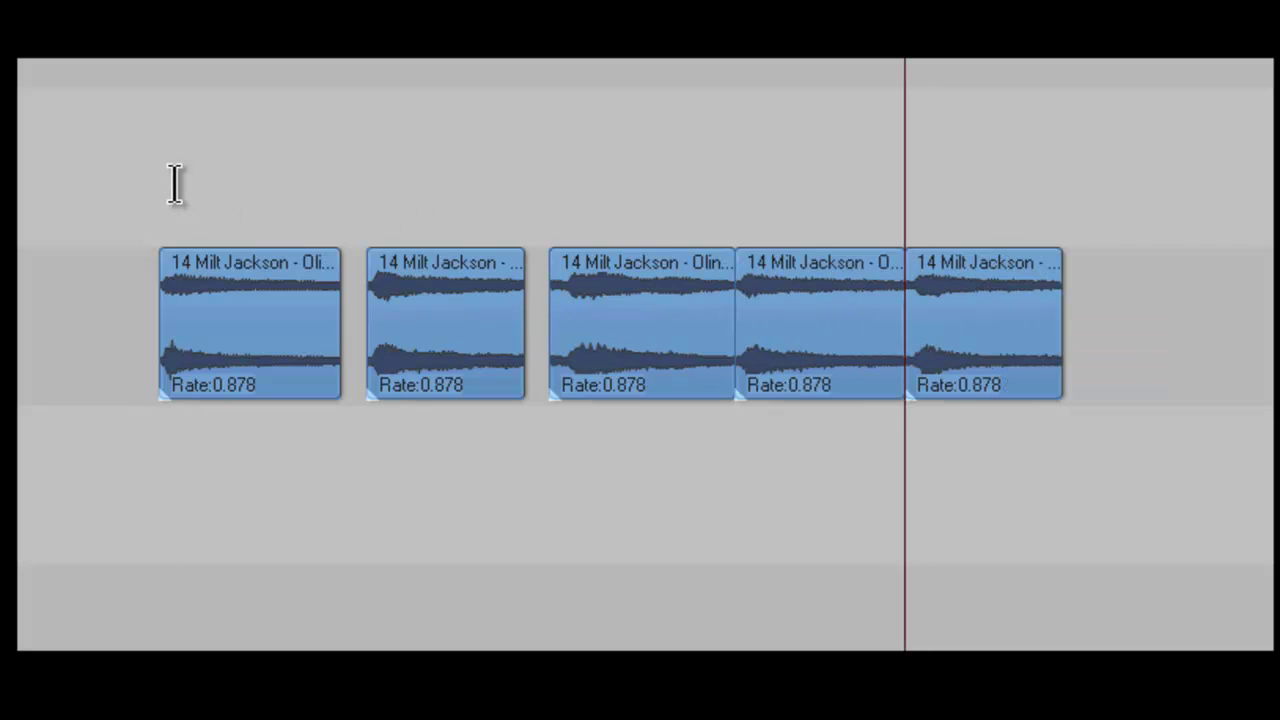
{"action": "left_click", "coordinate": [249, 328]}
Move the five slices onto the top track and drop the Poise window below them
{"action": "left_click_drag", "start_coordinate": [249, 328], "coordinate": [249, 170]}
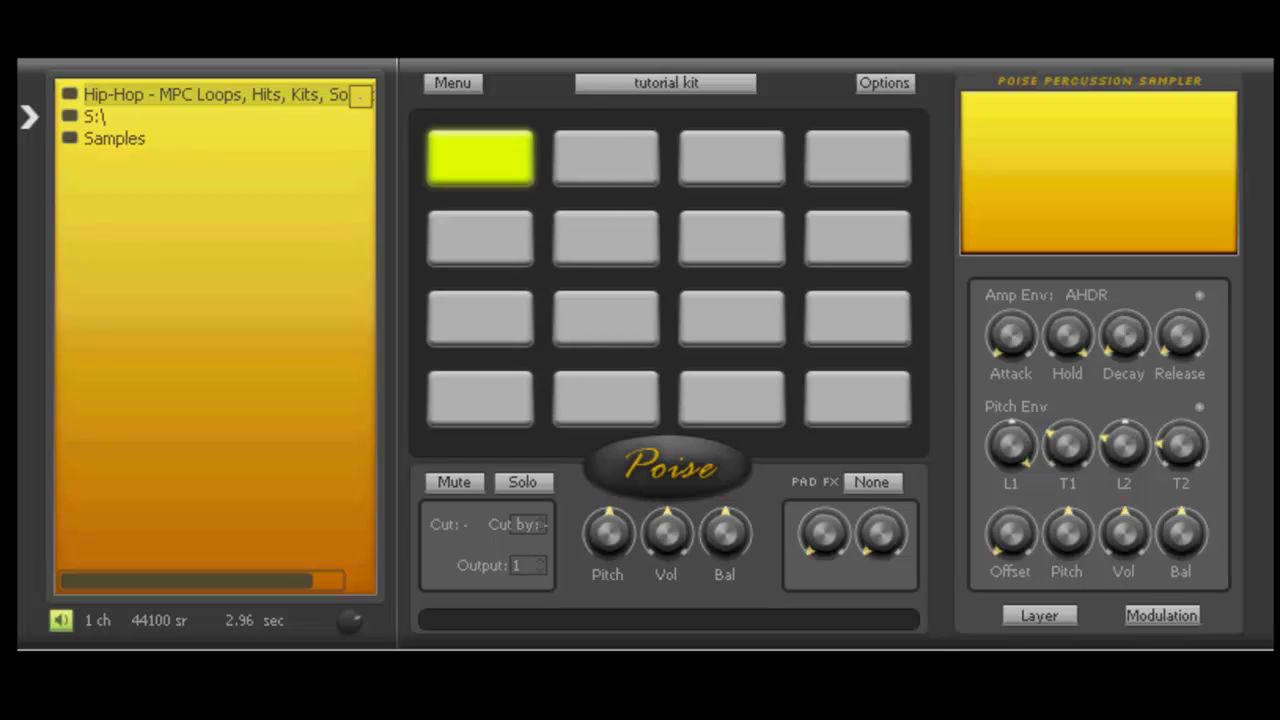
{"action": "left_click_drag", "start_coordinate": [590, 60], "coordinate": [537, 278]}
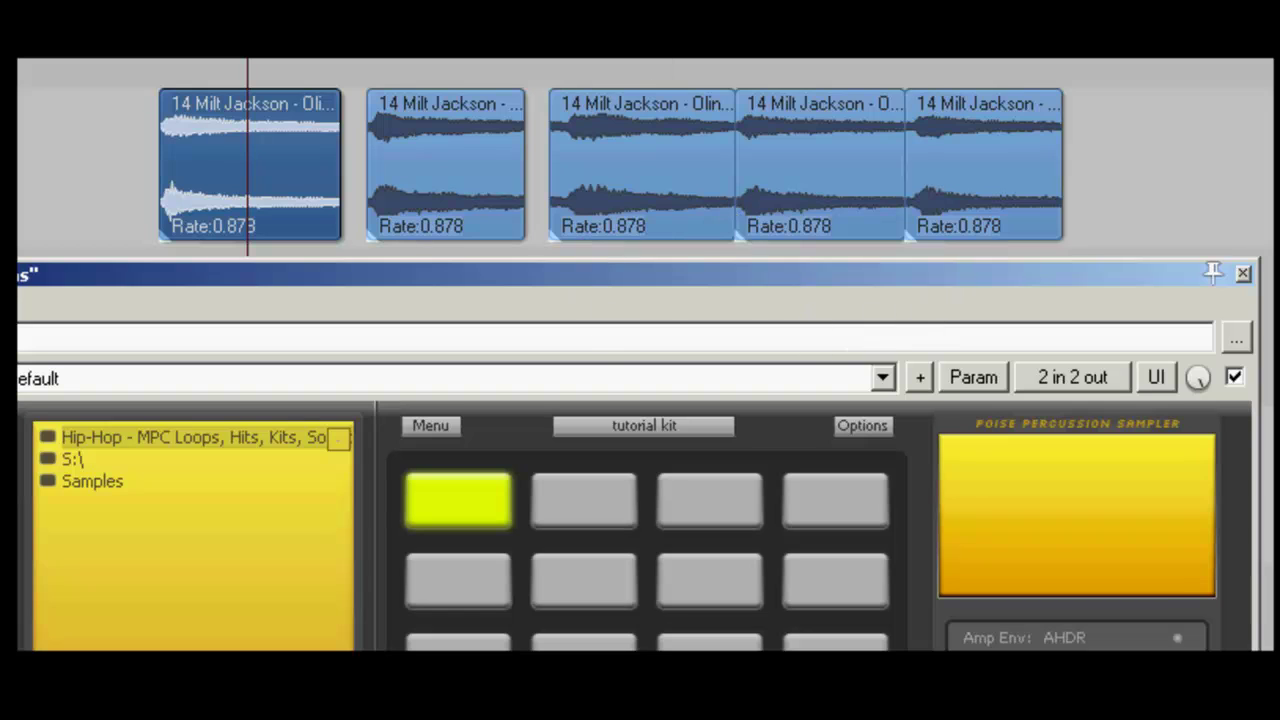
{"action": "left_click", "coordinate": [266, 165]}
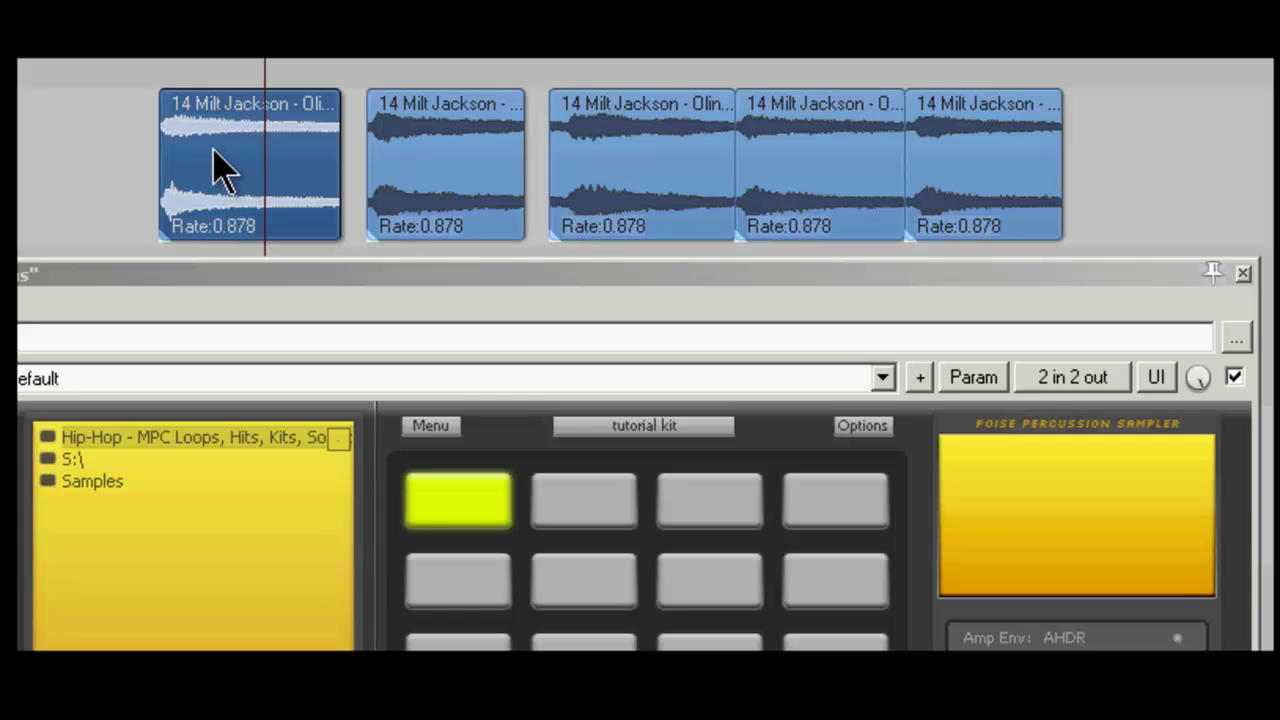
Load the five Olinga slices onto Poise pads 1–4 and the first pad of row two
{"action": "left_click_drag", "start_coordinate": [212, 153], "coordinate": [347, 364]}
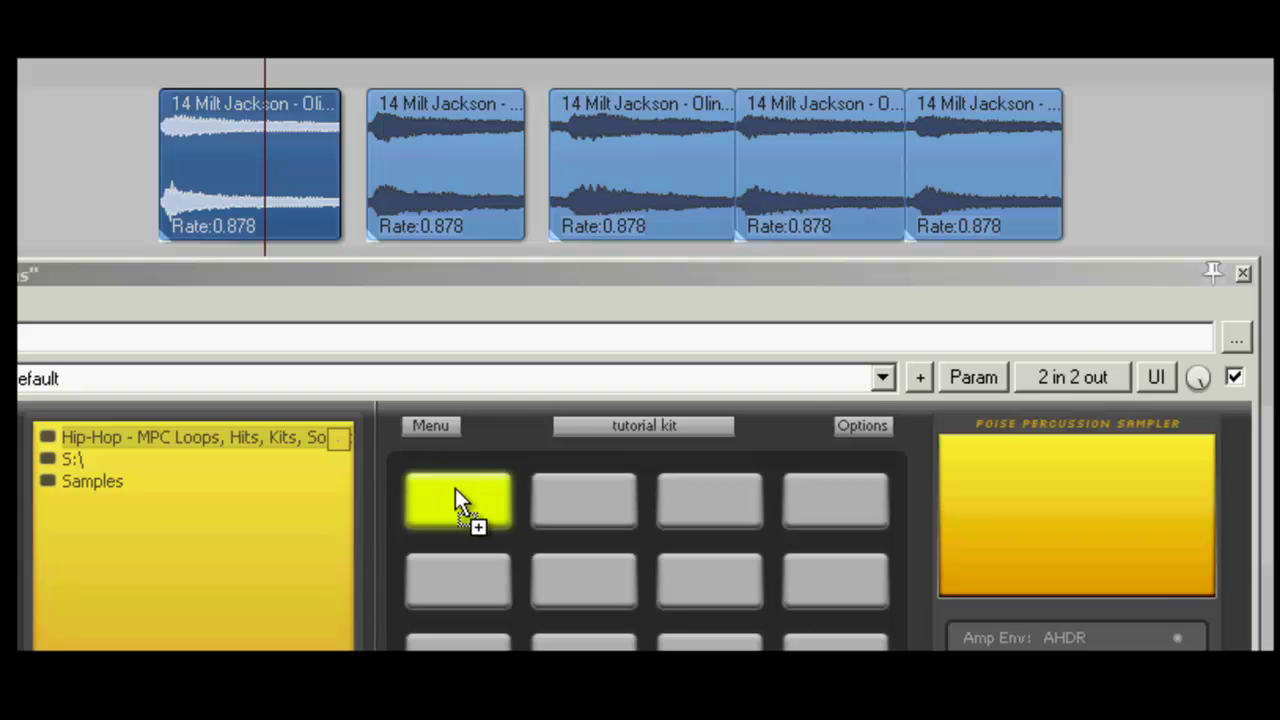
{"action": "left_click_drag", "start_coordinate": [455, 488], "coordinate": [455, 488]}
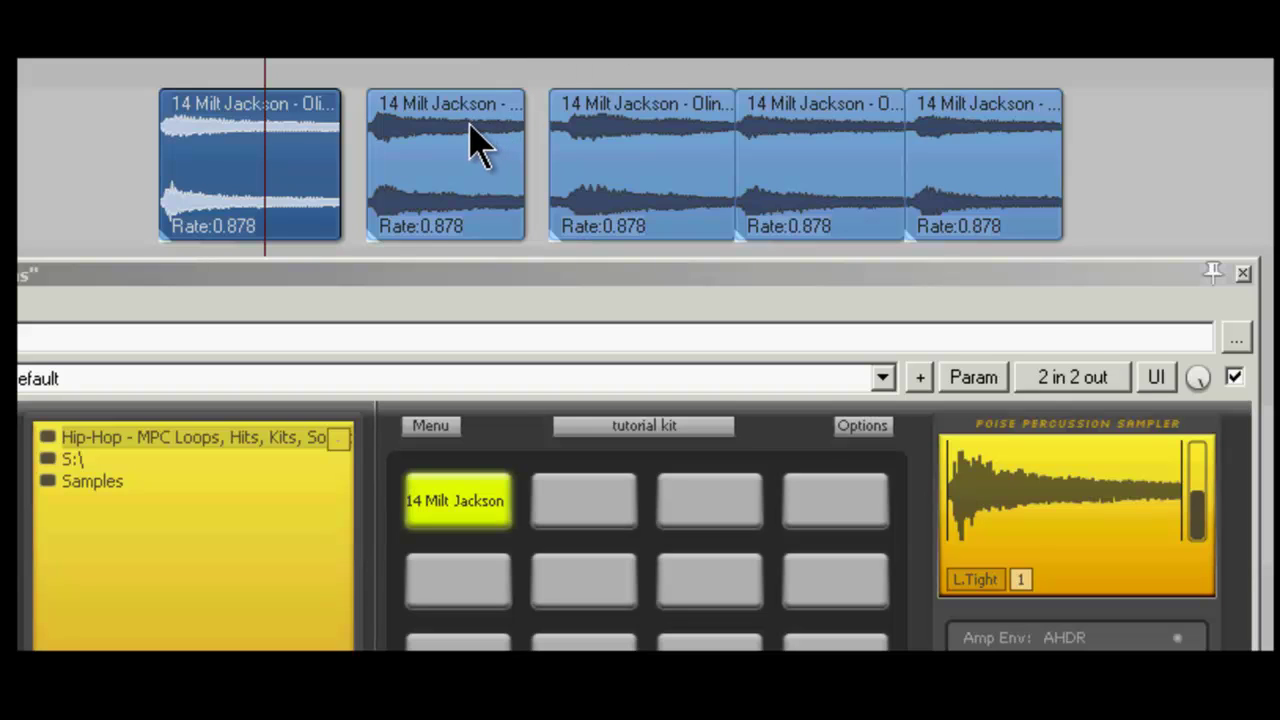
{"action": "left_click", "coordinate": [448, 150]}
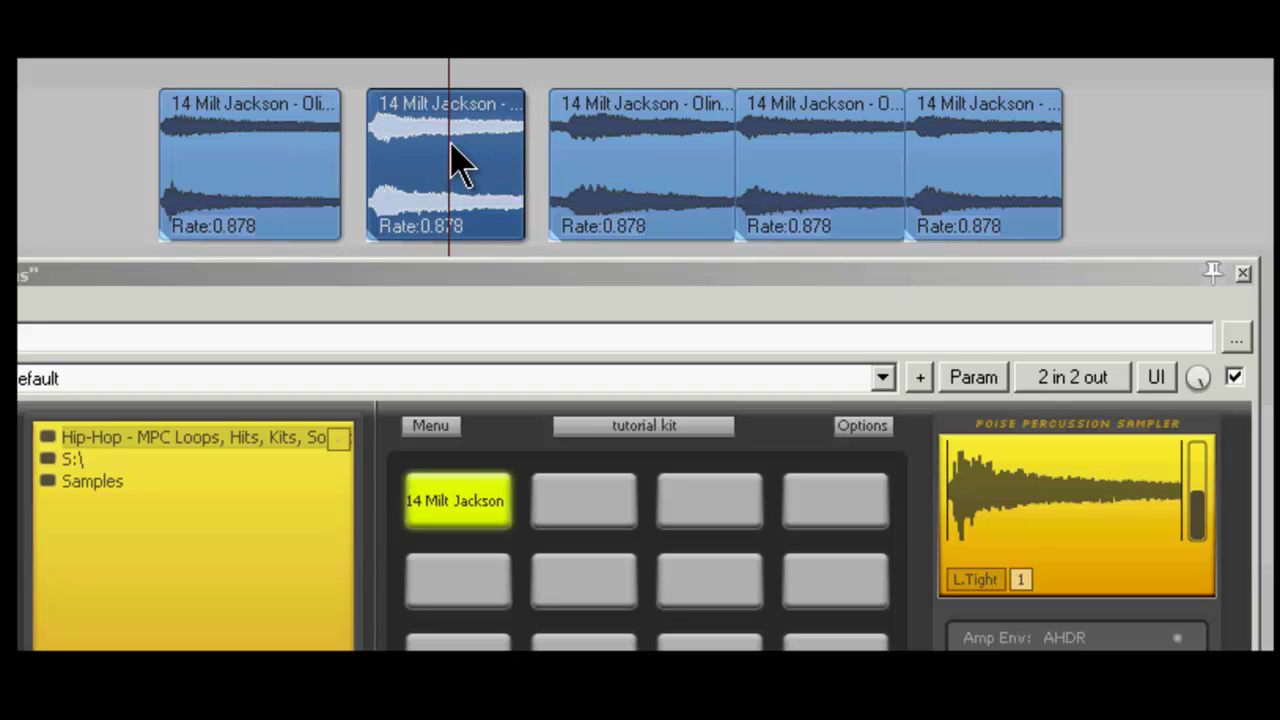
{"action": "left_click_drag", "start_coordinate": [465, 185], "coordinate": [584, 490]}
{"action": "left_click_drag", "start_coordinate": [615, 138], "coordinate": [700, 500]}
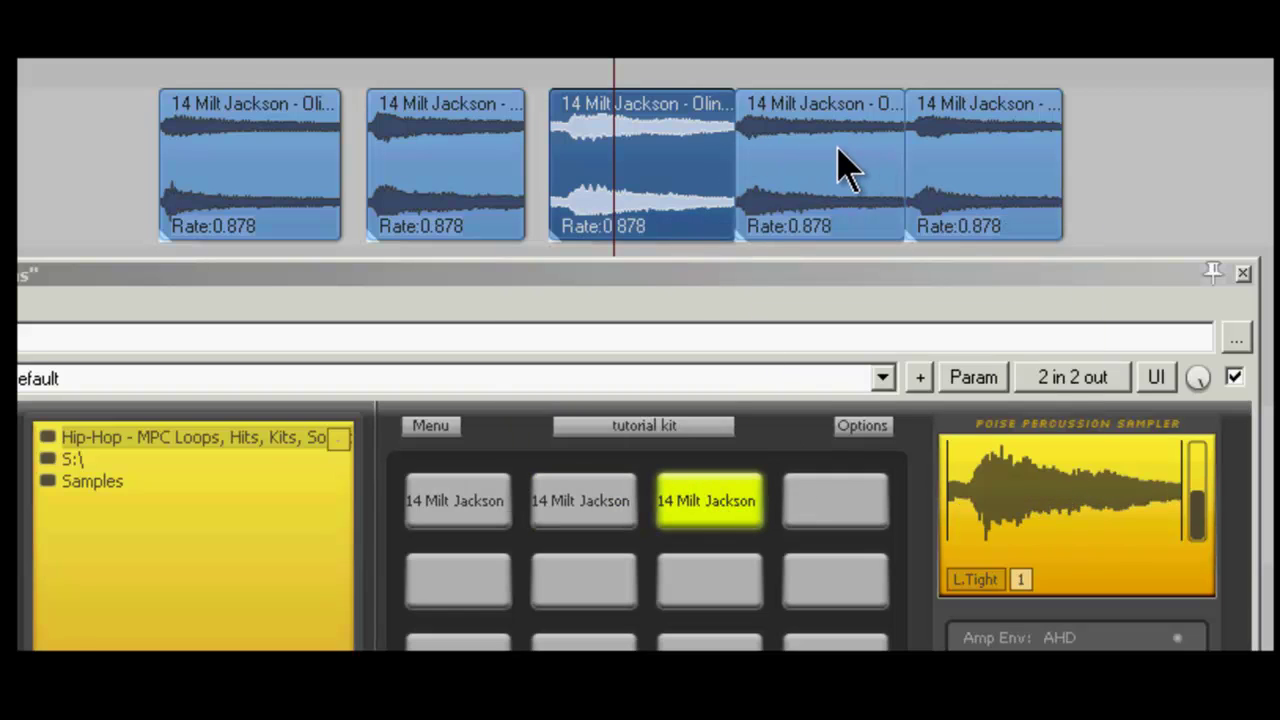
{"action": "left_click_drag", "start_coordinate": [837, 160], "coordinate": [836, 488]}
{"action": "left_click_drag", "start_coordinate": [980, 168], "coordinate": [470, 598]}
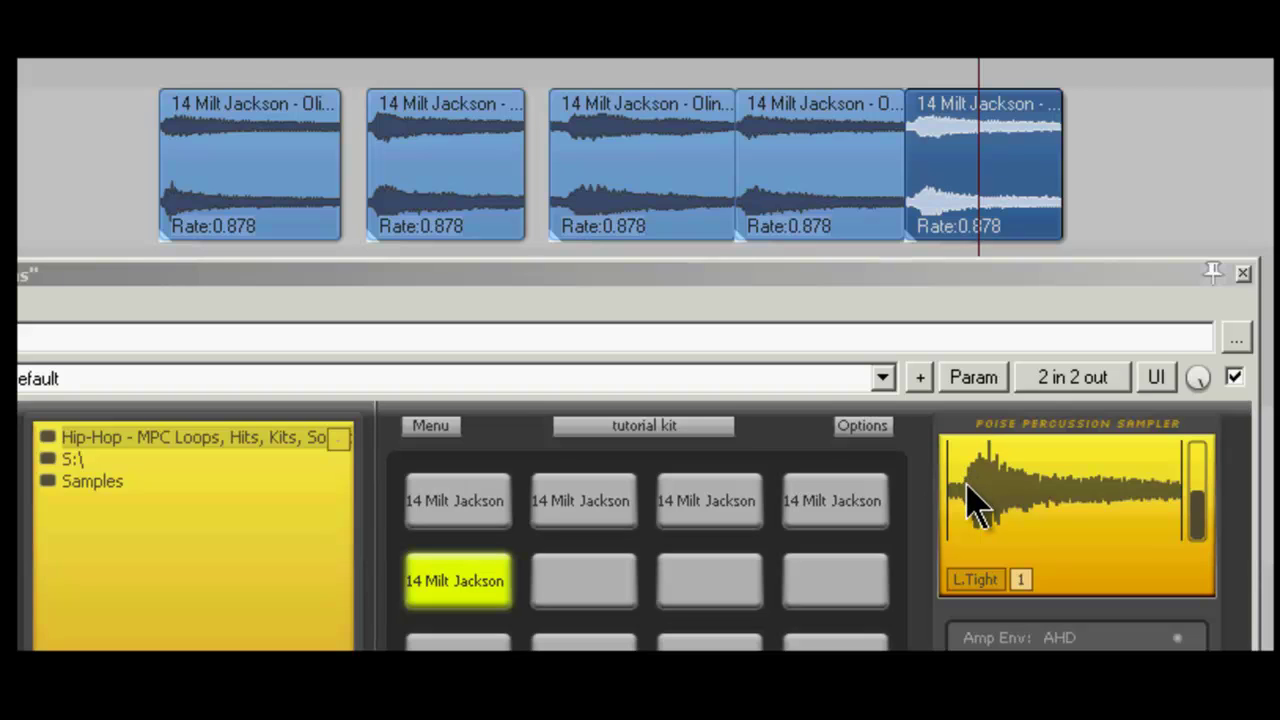
Audition the Milt Jackson chops on the pads across the first two rows
{"action": "left_click", "coordinate": [455, 515]}
{"action": "left_click", "coordinate": [580, 512]}
{"action": "left_click", "coordinate": [710, 514]}
{"action": "left_click", "coordinate": [845, 518]}
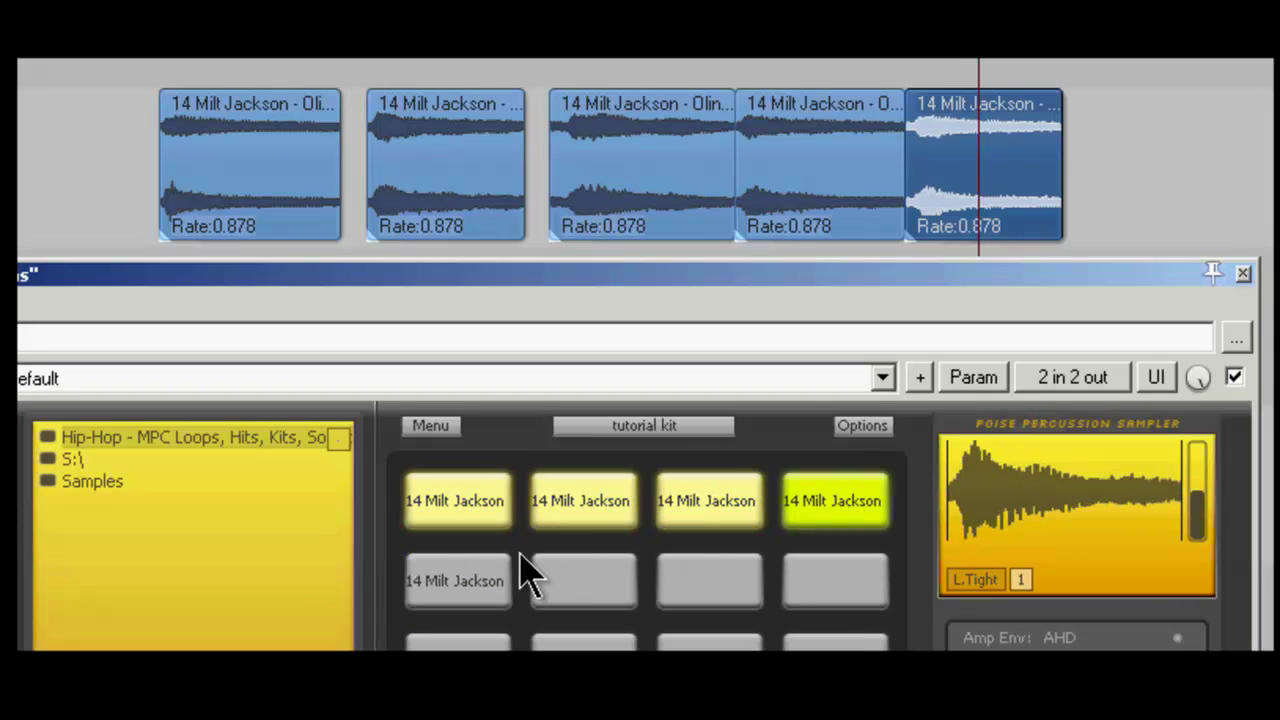
{"action": "left_click", "coordinate": [445, 518]}
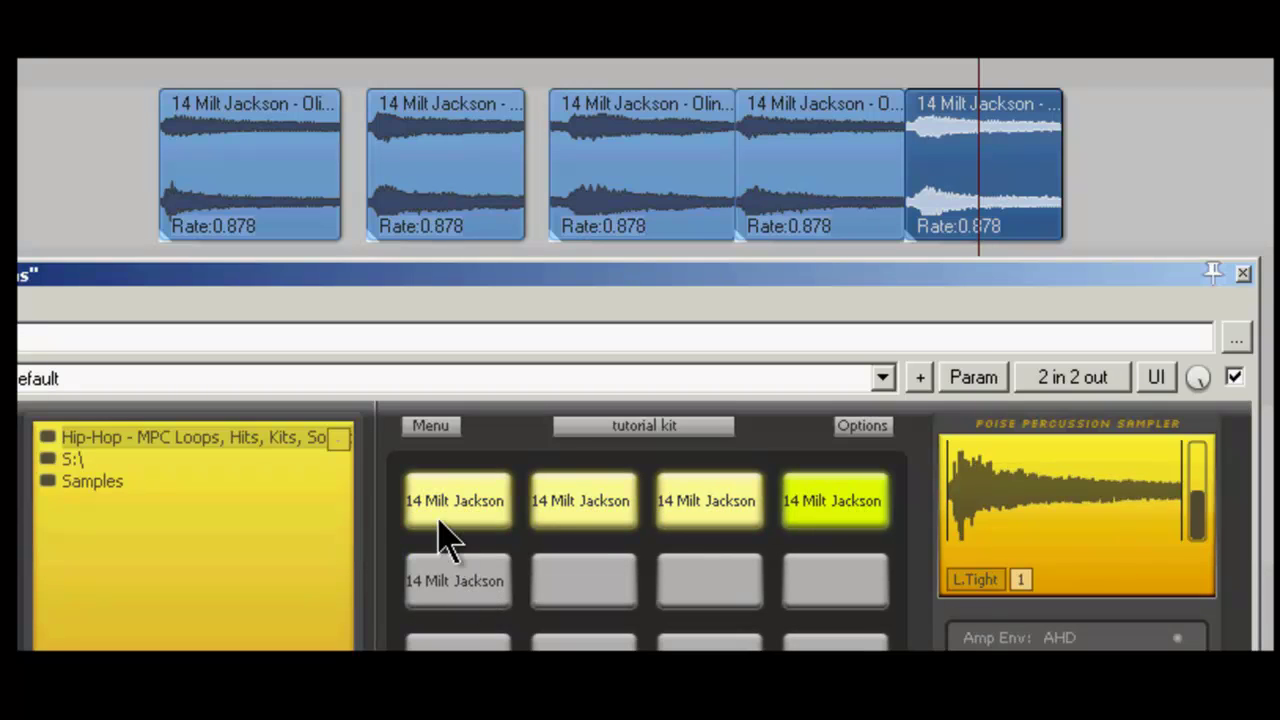
{"action": "left_click", "coordinate": [580, 505]}
{"action": "left_click", "coordinate": [706, 505]}
{"action": "left_click", "coordinate": [832, 505]}
{"action": "left_click", "coordinate": [708, 580]}
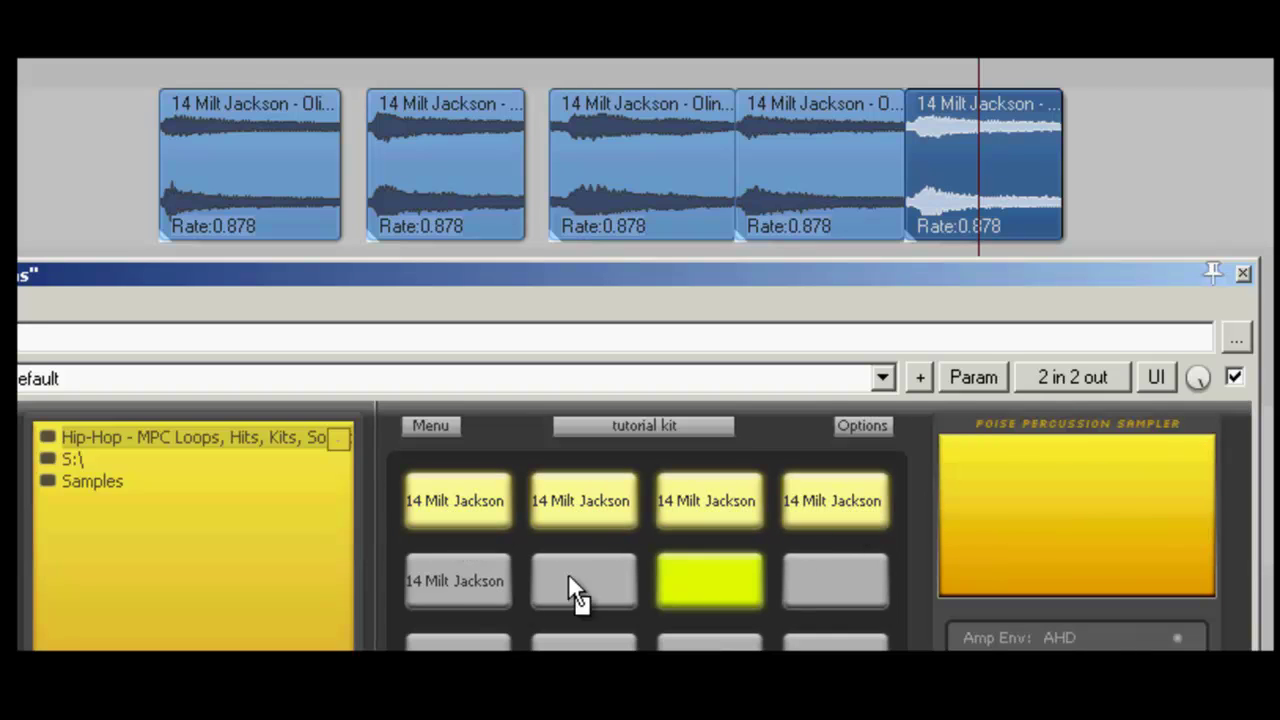
{"action": "left_click", "coordinate": [580, 585]}
{"action": "left_click", "coordinate": [470, 585]}
{"action": "left_click", "coordinate": [800, 590]}
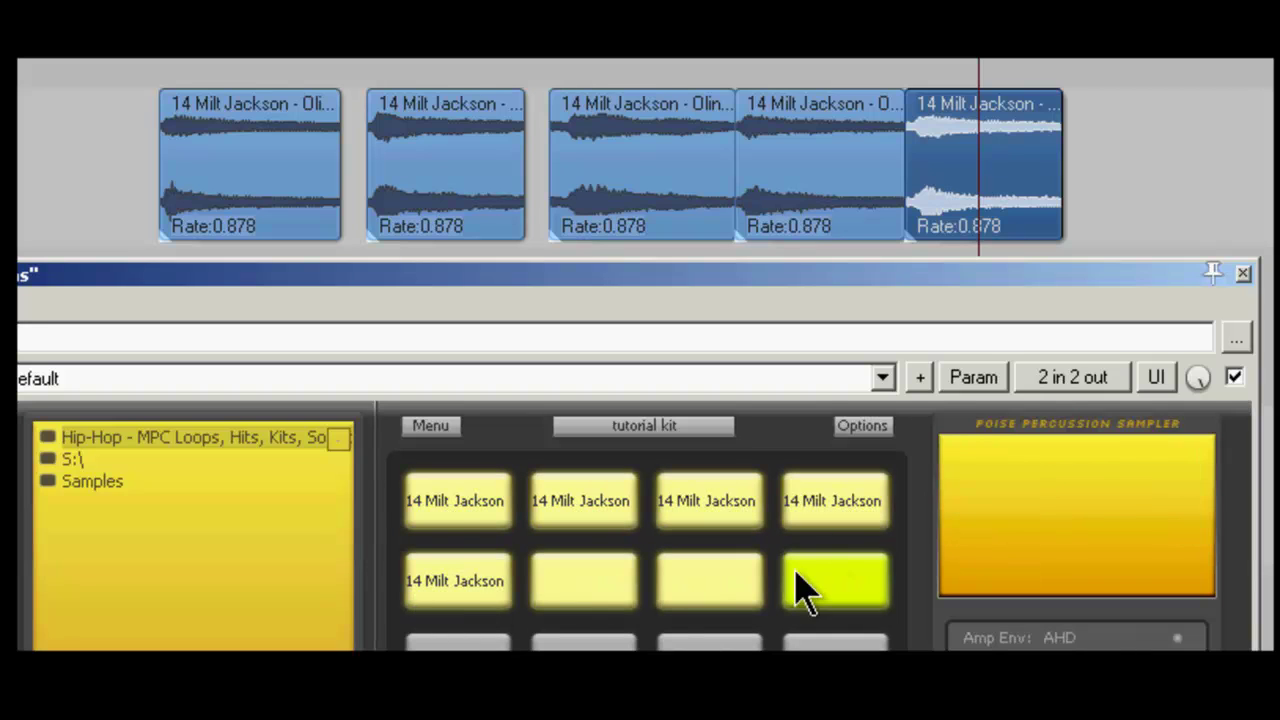
Check the top-left pad's options menu, then audition the top-row chops and select the second-row left pad
{"action": "right_click", "coordinate": [442, 505]}
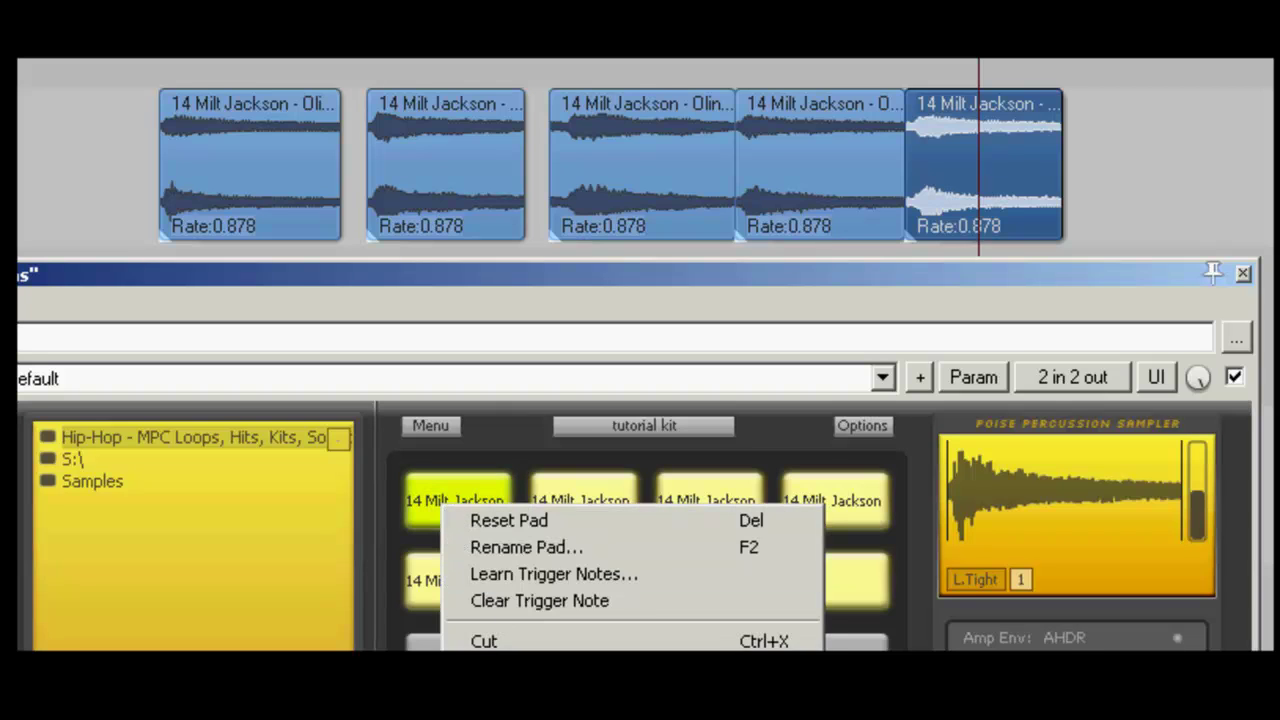
{"action": "key", "text": "Escape"}
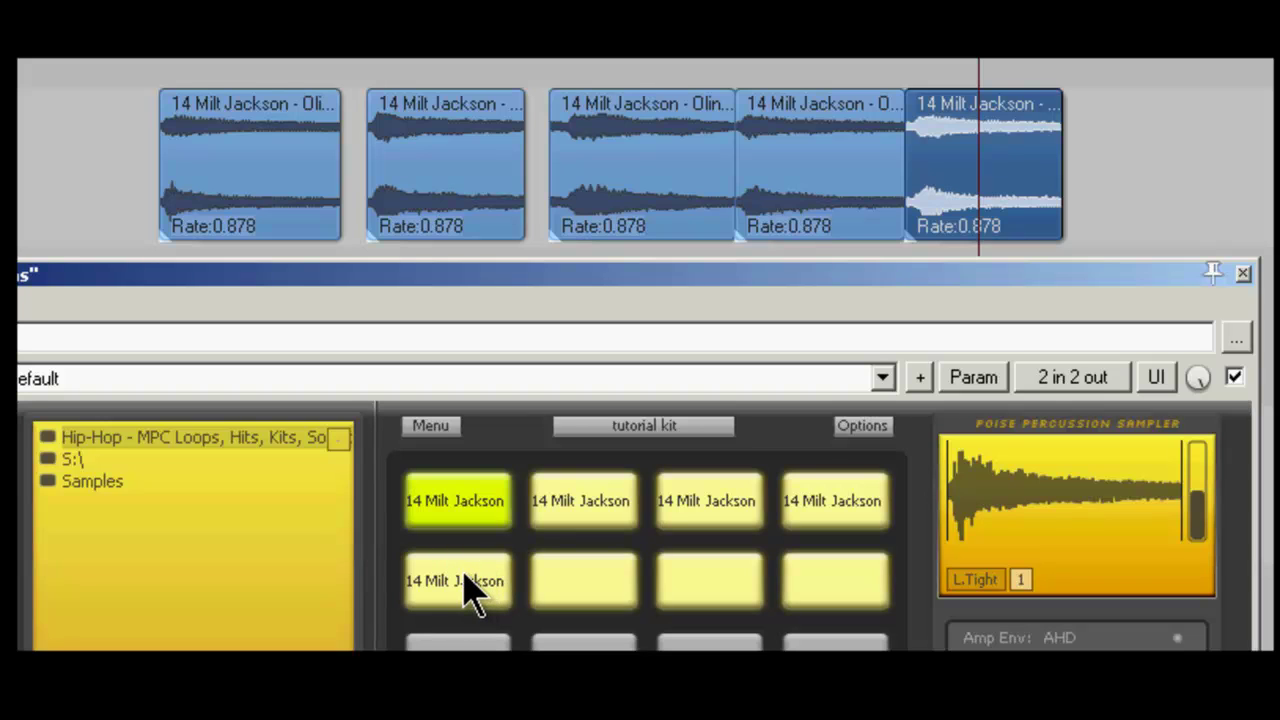
{"action": "right_click", "coordinate": [438, 510]}
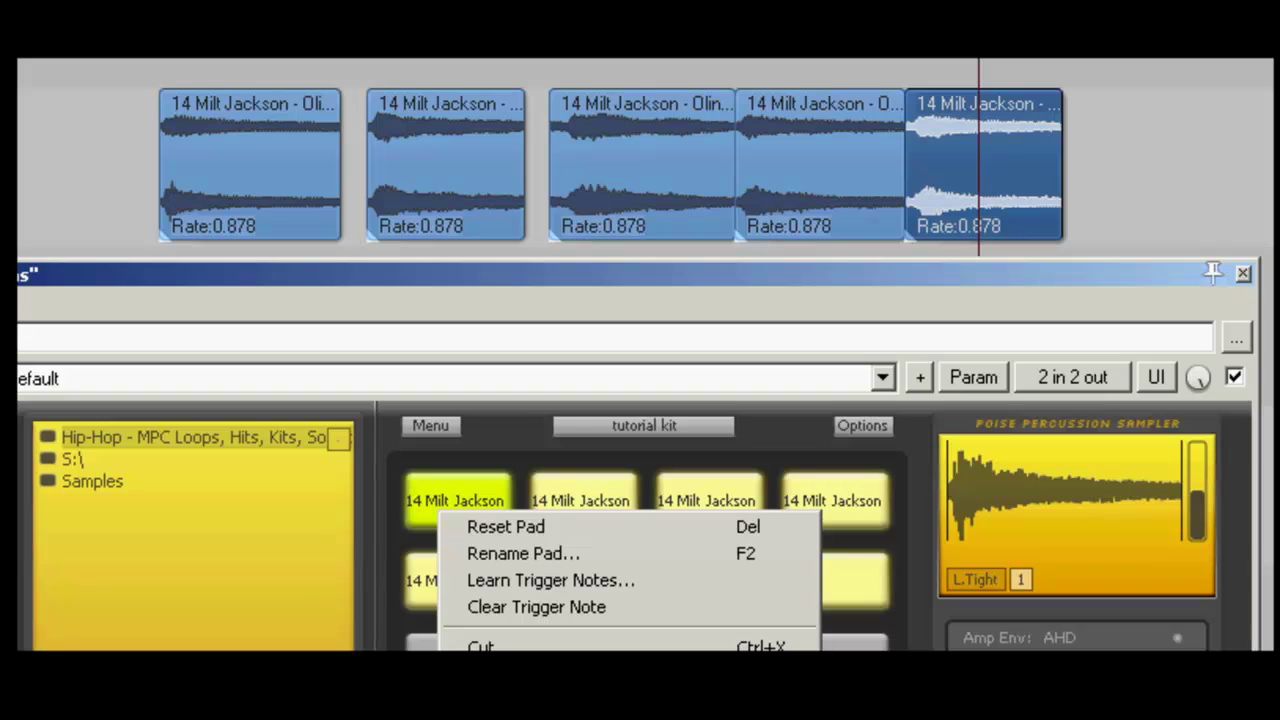
{"action": "key", "text": "Escape"}
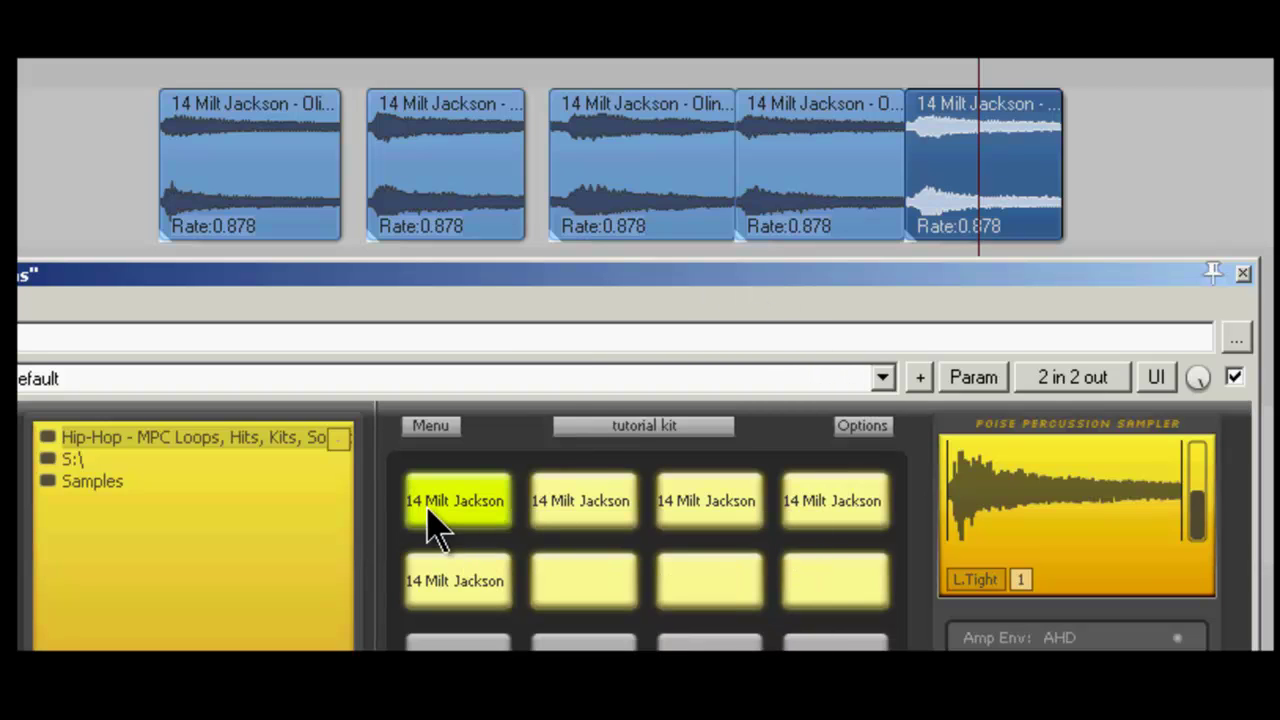
{"action": "left_click", "coordinate": [500, 510]}
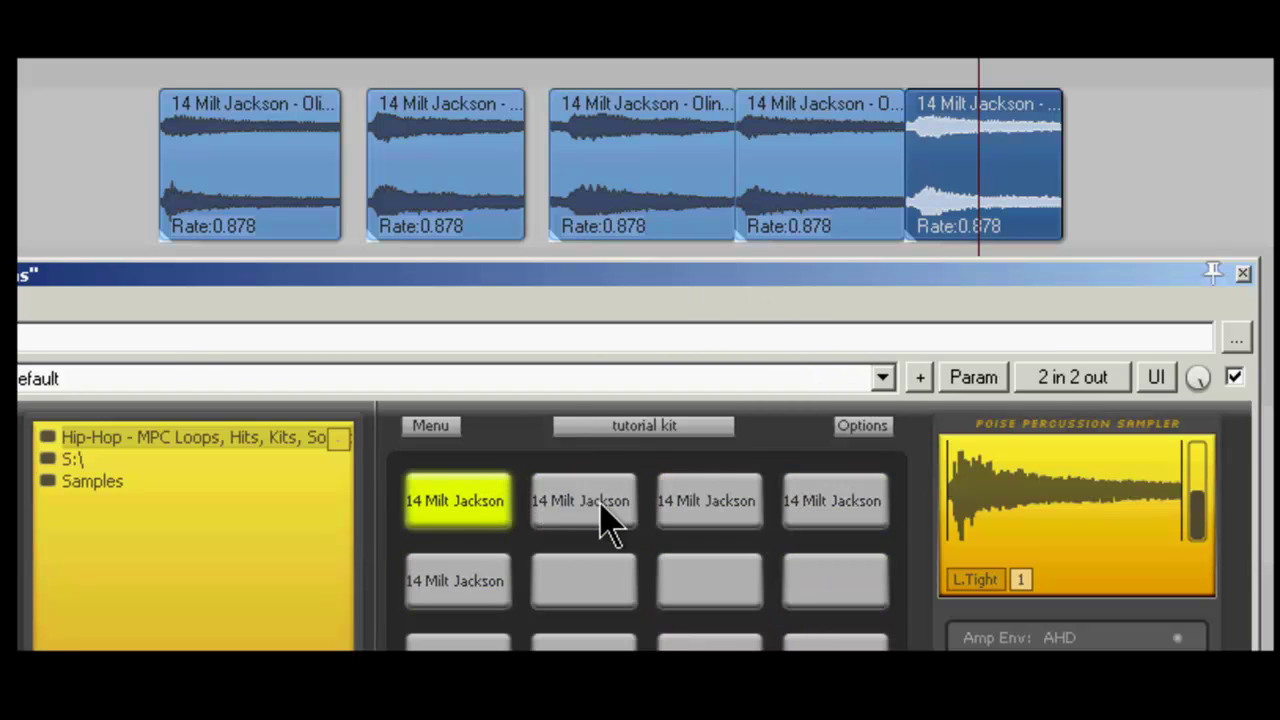
{"action": "left_click", "coordinate": [827, 568]}
{"action": "left_click", "coordinate": [797, 512]}
{"action": "left_click", "coordinate": [459, 500]}
{"action": "left_click", "coordinate": [459, 578]}
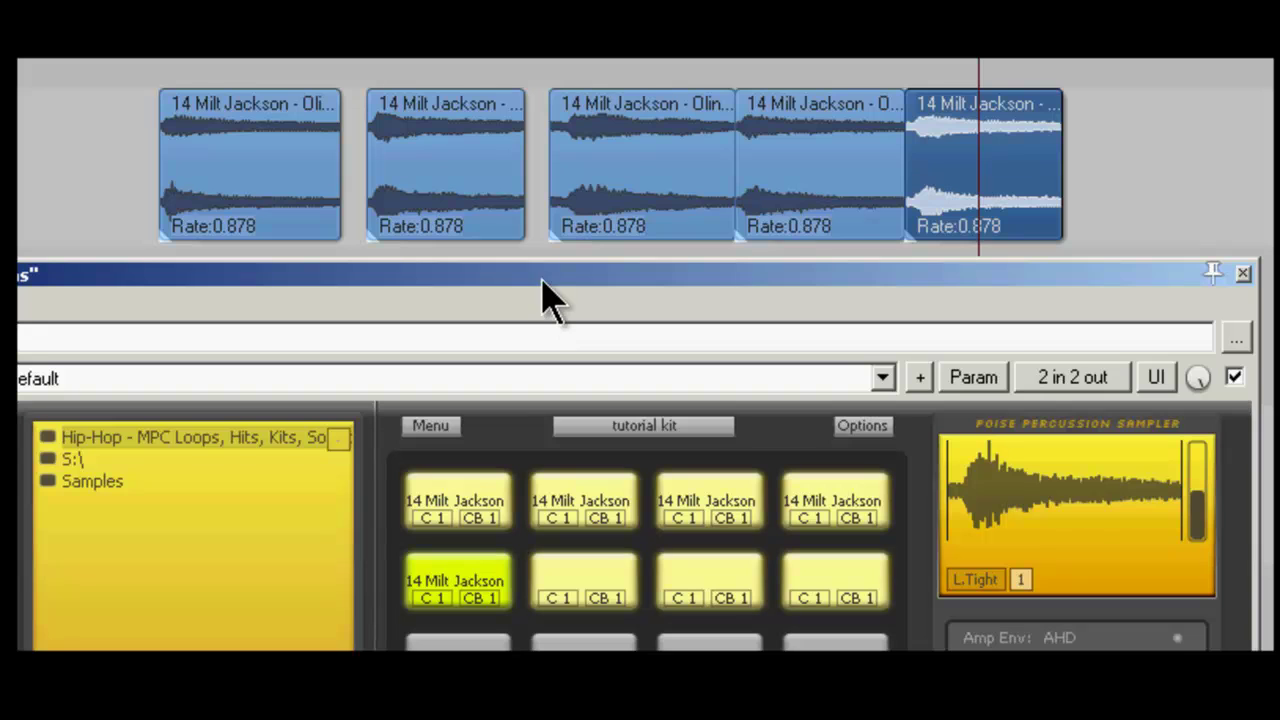
Move the Poise window up to show the full sampler and select pads 3, 2, 1, 8 and 5
{"action": "left_click_drag", "start_coordinate": [549, 287], "coordinate": [532, 66]}
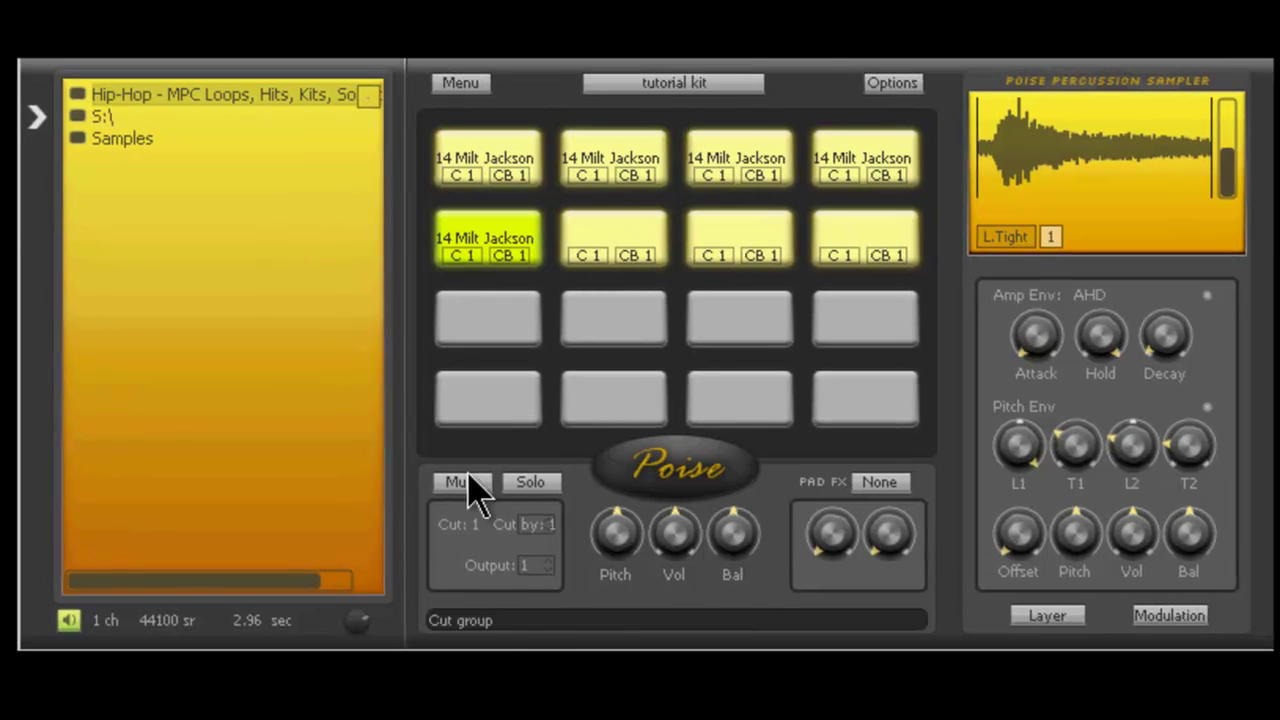
{"action": "left_click", "coordinate": [741, 170]}
{"action": "left_click", "coordinate": [610, 170]}
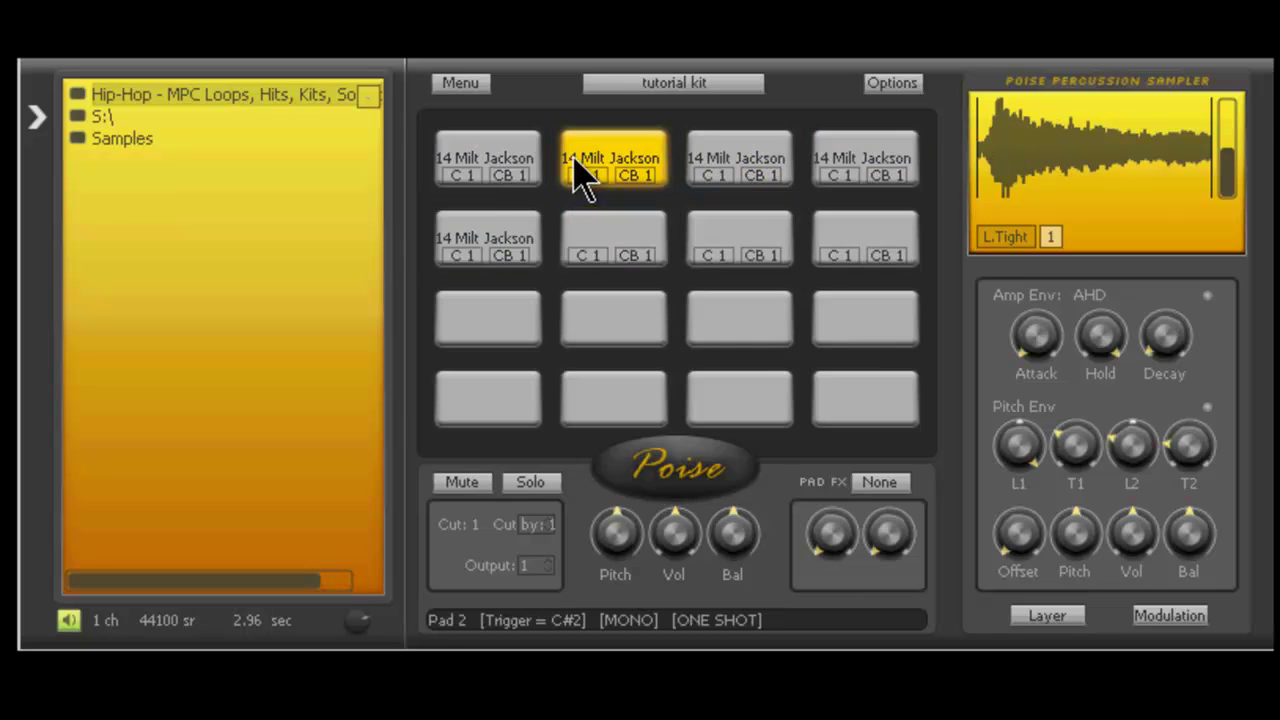
{"action": "left_click", "coordinate": [457, 177]}
{"action": "left_click", "coordinate": [857, 240]}
{"action": "left_click", "coordinate": [457, 258]}
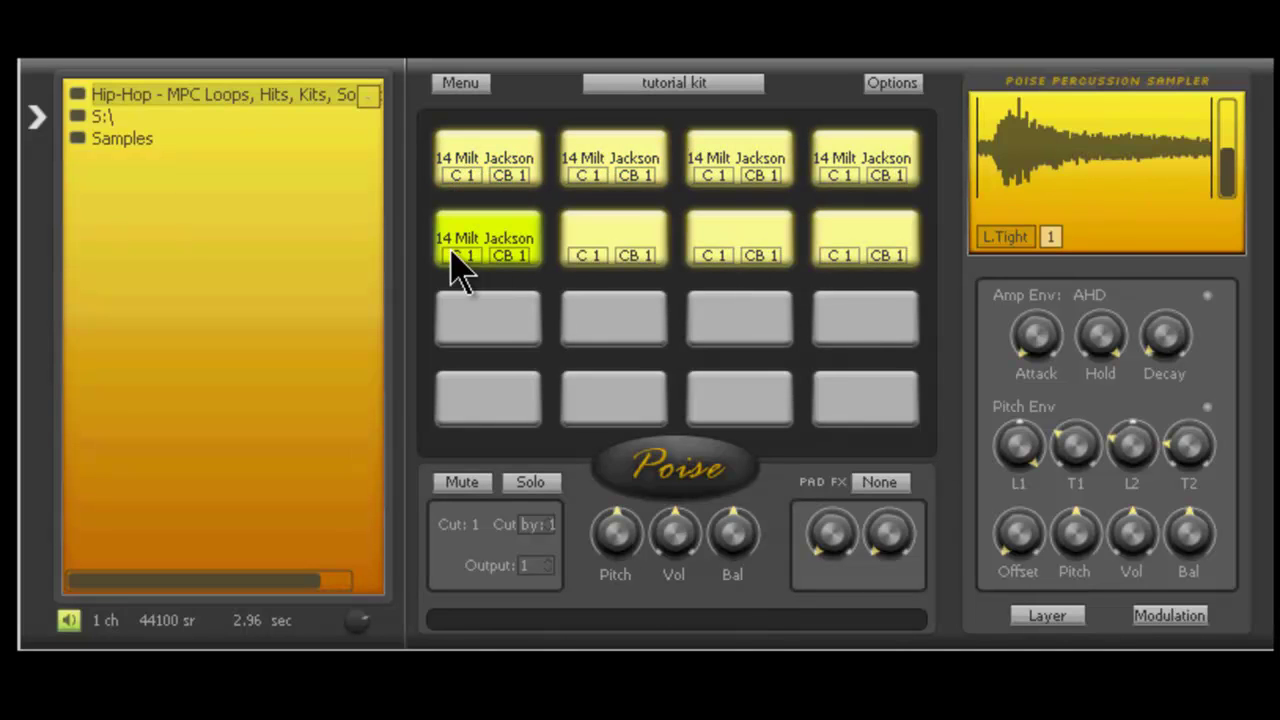
Check pad 5's Output and Cut by settings, leaving Cut by at 1, then select pad 1
{"action": "left_click", "coordinate": [490, 565]}
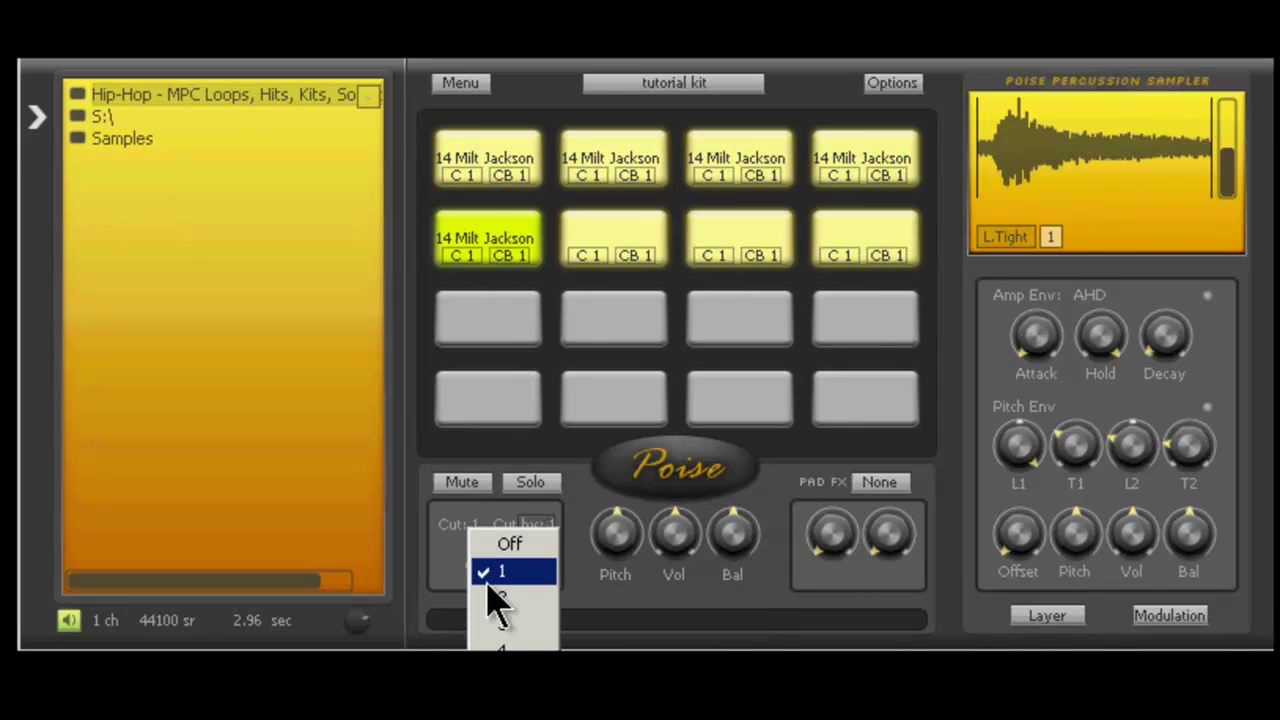
{"action": "left_click", "coordinate": [529, 527]}
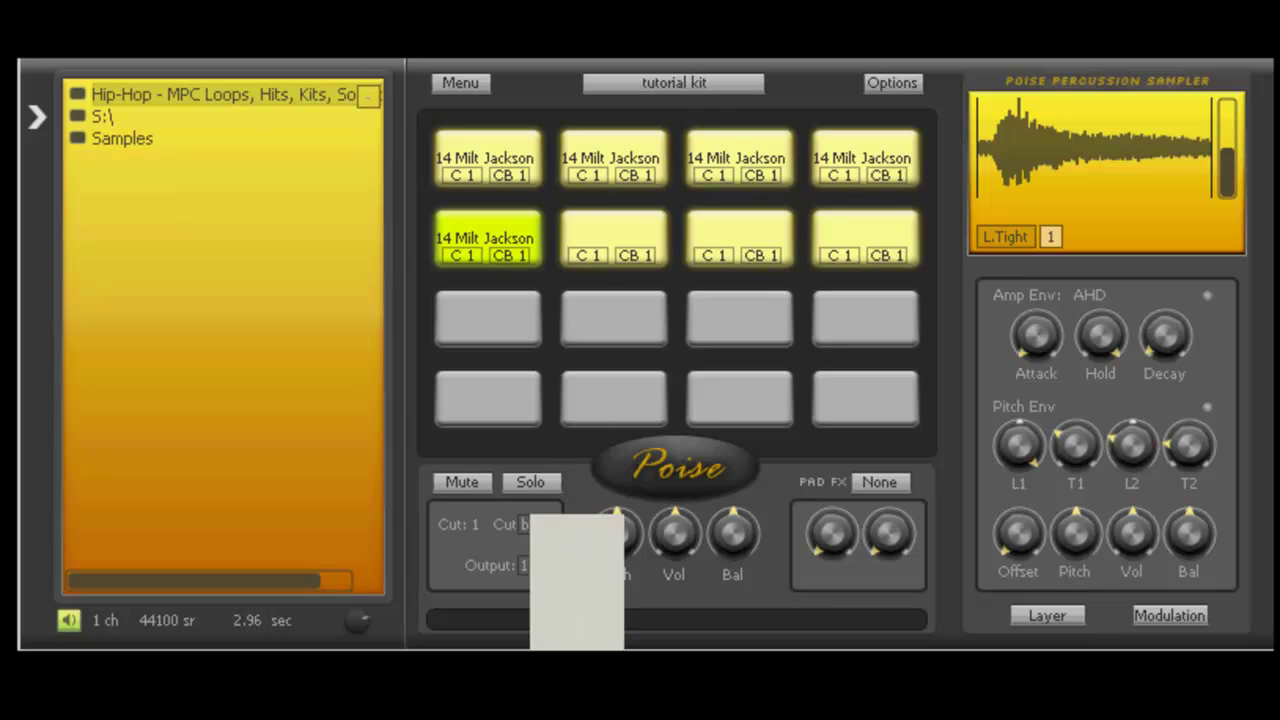
{"action": "key", "text": "Escape"}
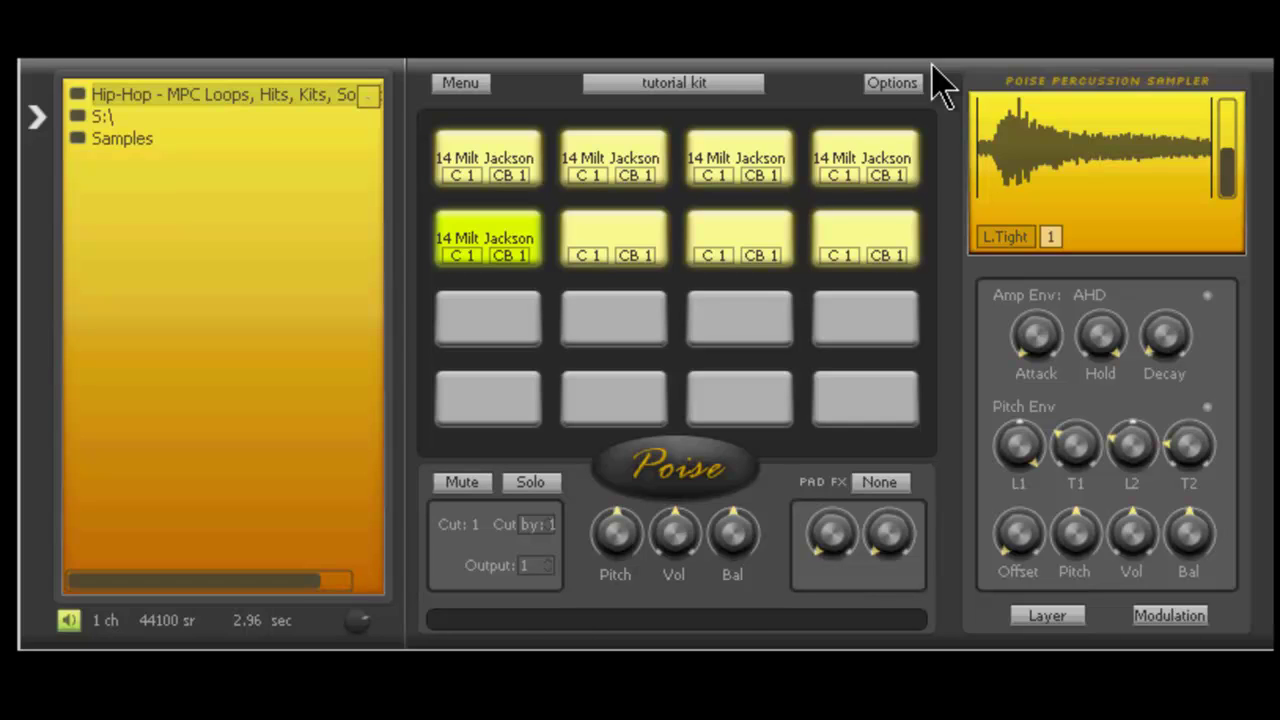
{"action": "left_click", "coordinate": [503, 180]}
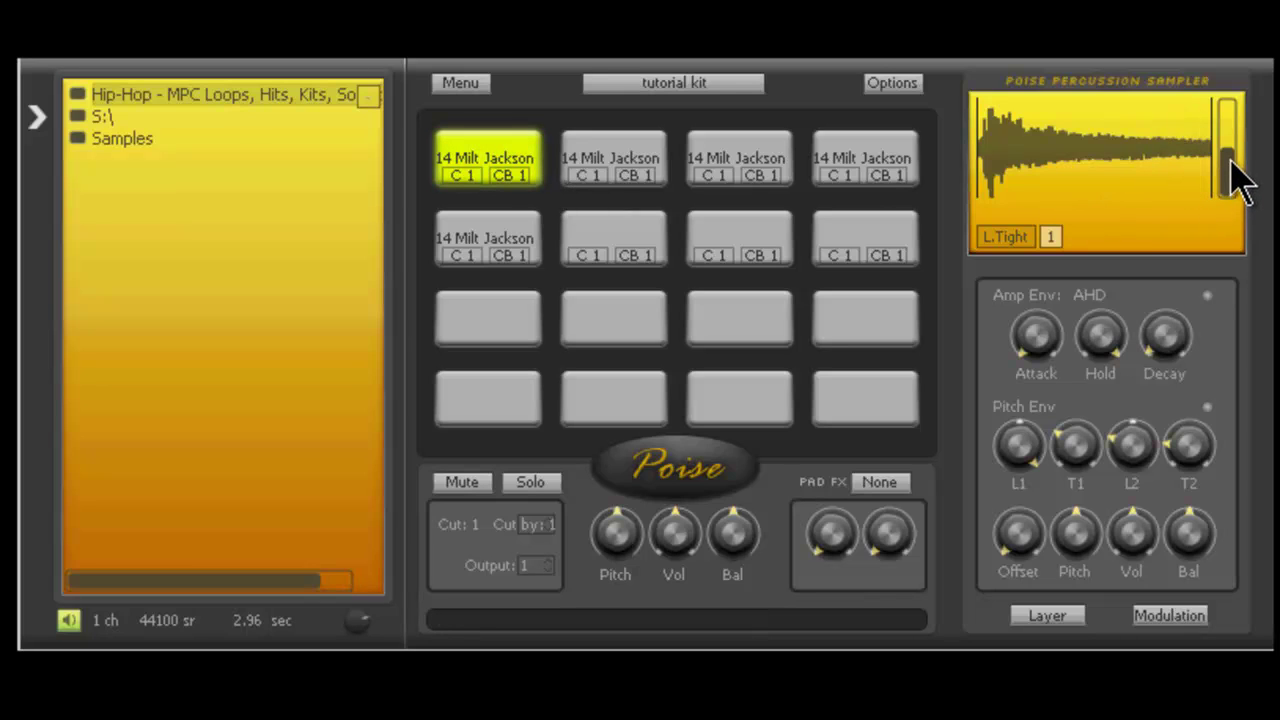
Zoom the waveform and drag the sample start later on pads 1 and 2
{"action": "left_click_drag", "start_coordinate": [1240, 180], "coordinate": [1234, 120]}
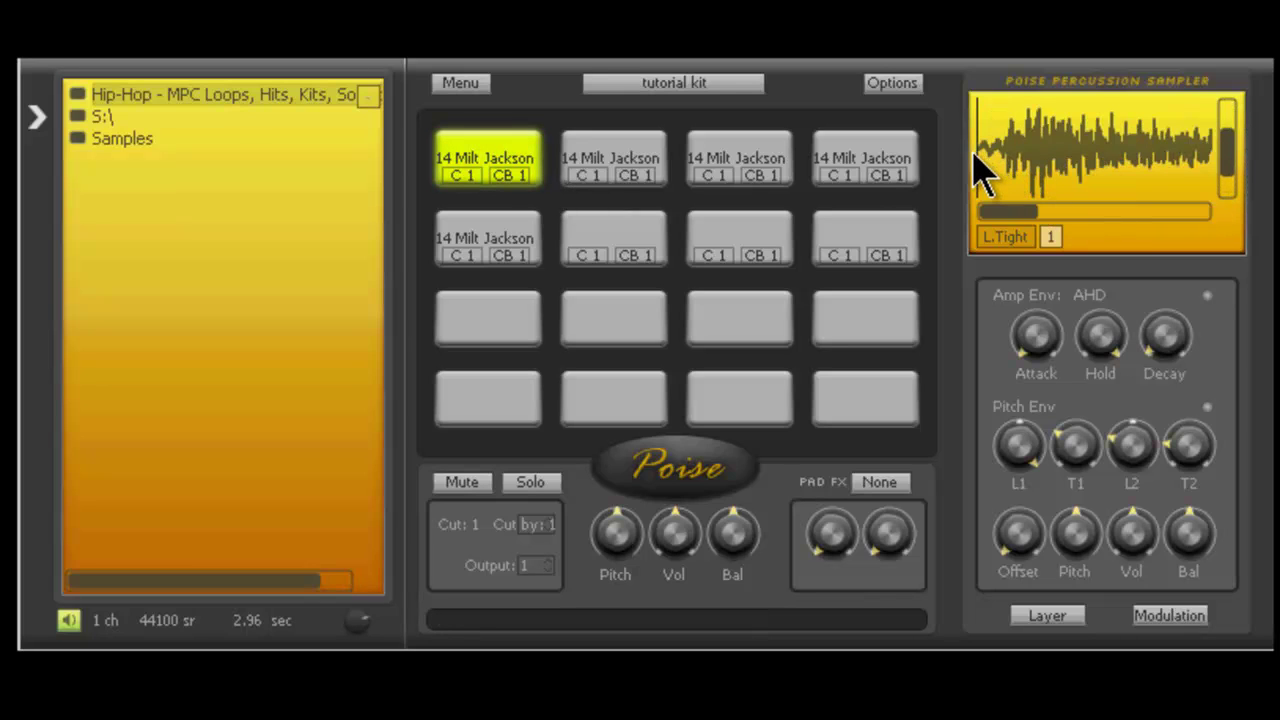
{"action": "left_click_drag", "start_coordinate": [979, 157], "coordinate": [1008, 162]}
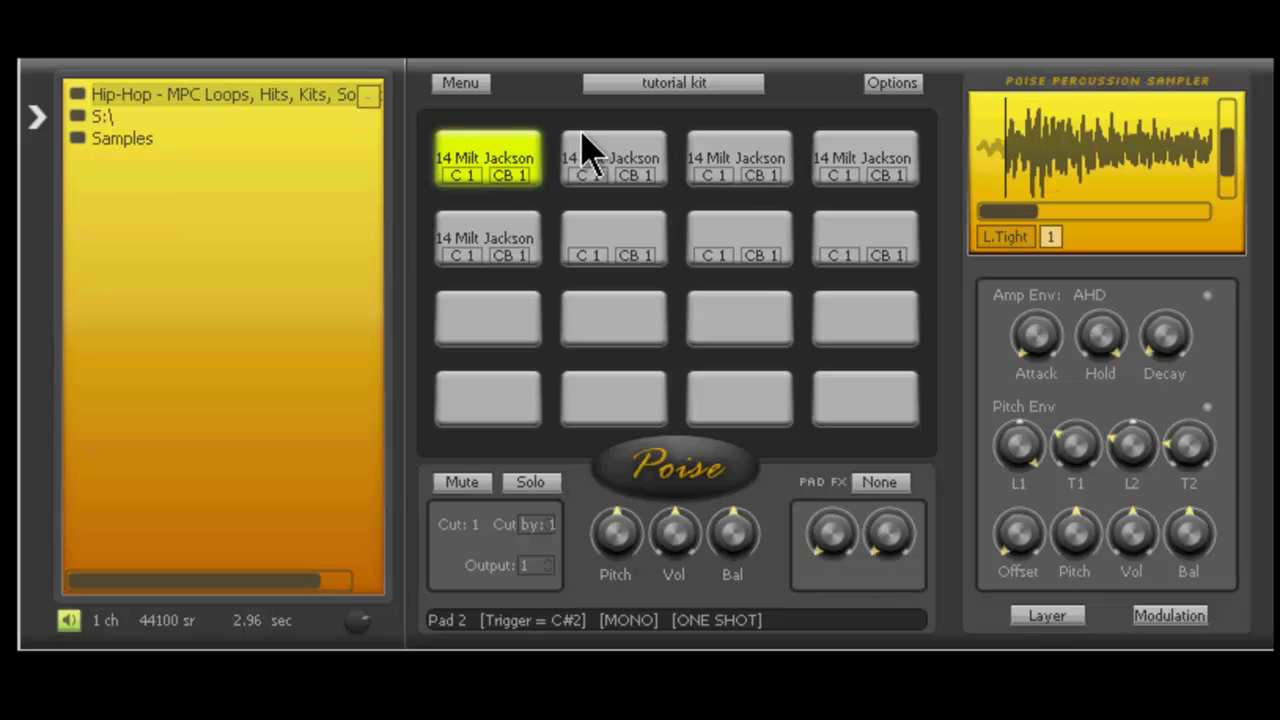
{"action": "left_click", "coordinate": [632, 172]}
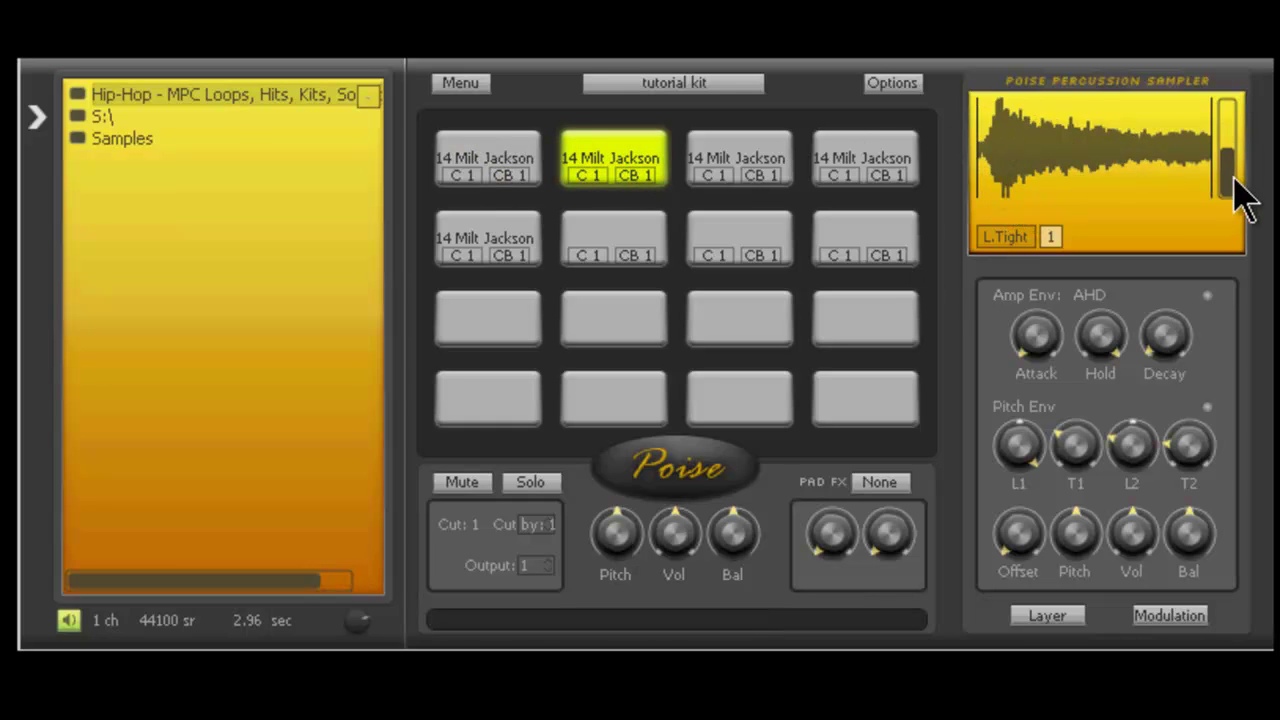
{"action": "left_click_drag", "start_coordinate": [1240, 195], "coordinate": [1237, 157]}
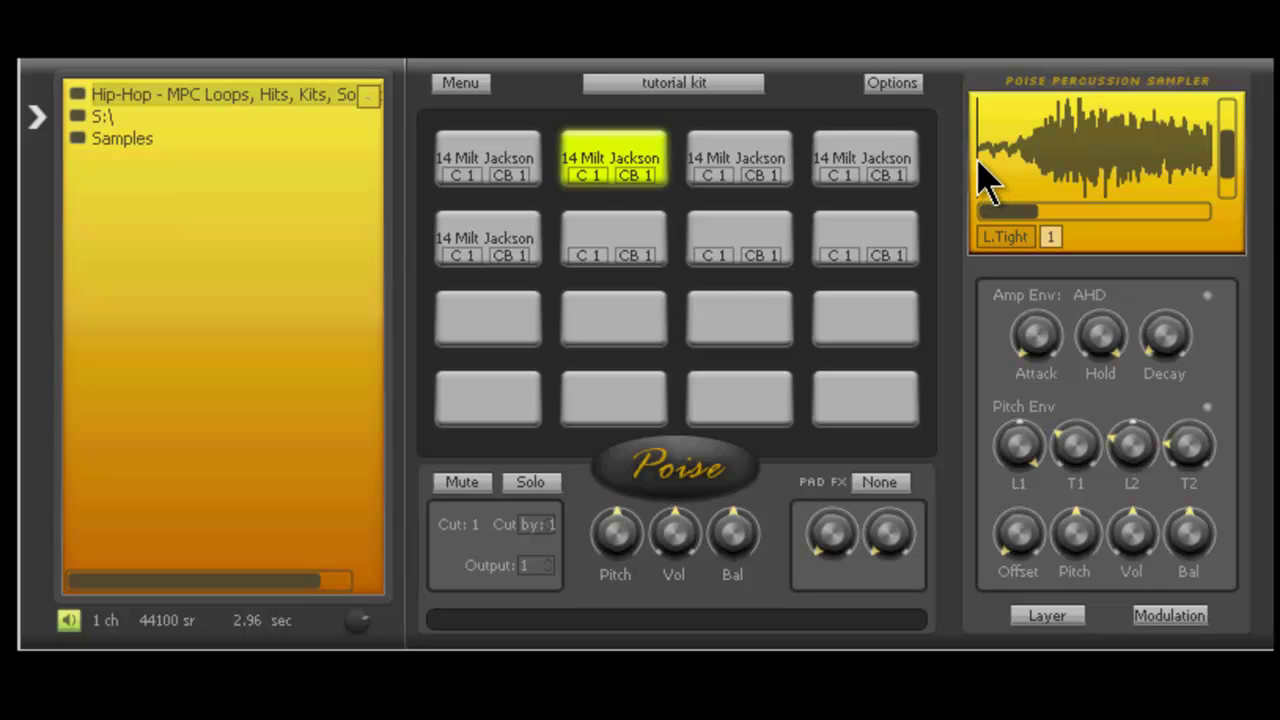
{"action": "left_click_drag", "start_coordinate": [985, 180], "coordinate": [1025, 172]}
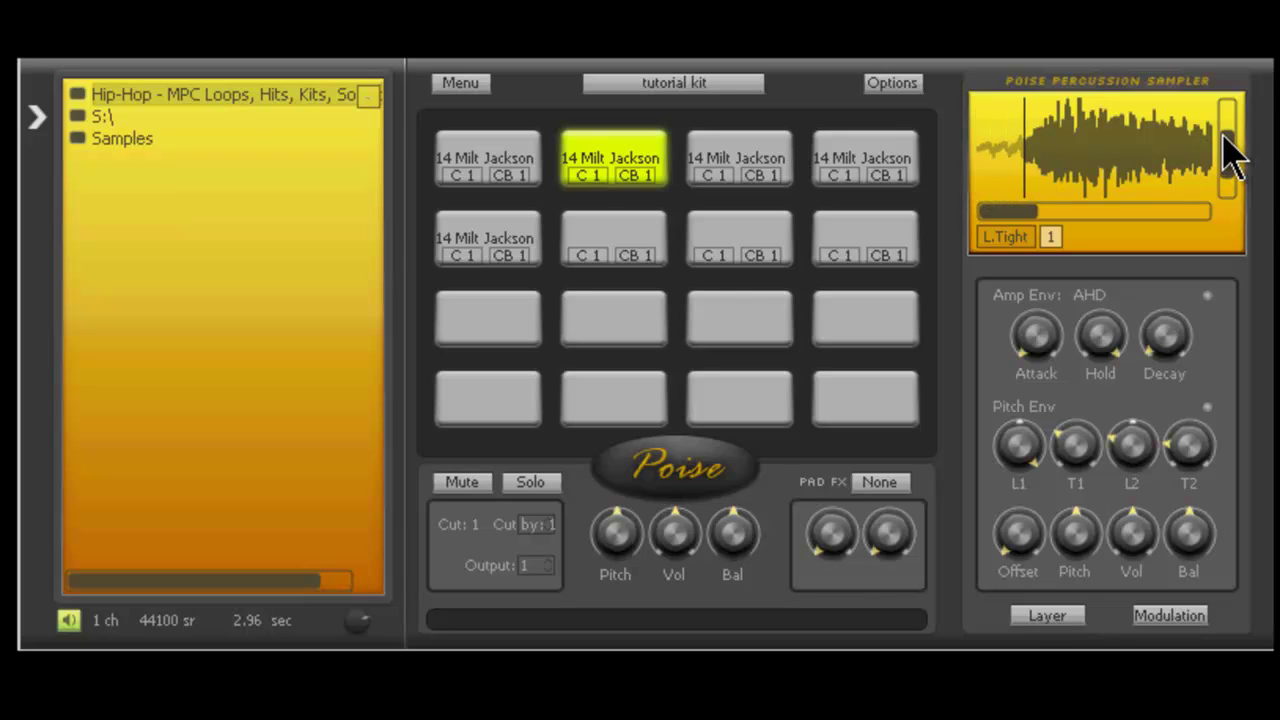
{"action": "left_click_drag", "start_coordinate": [1228, 150], "coordinate": [1240, 232]}
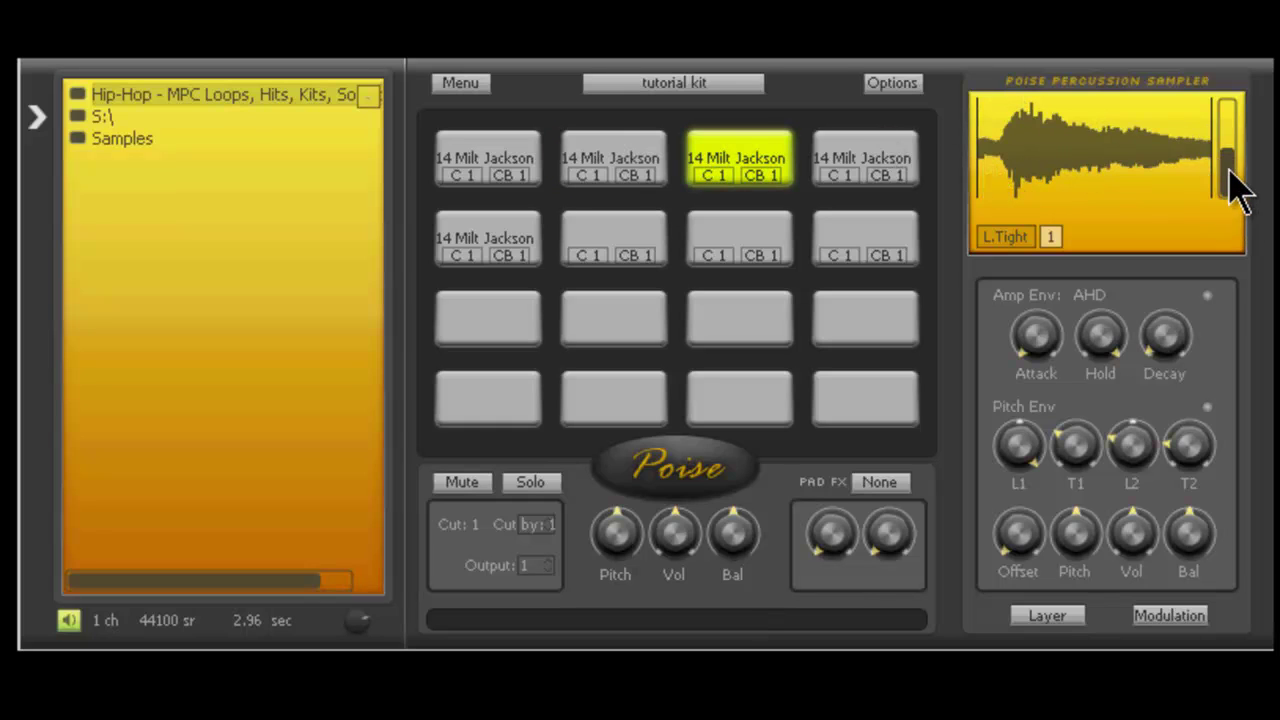
Drag the sample start later on pads 3, 4 and 5 to cut their lead-ins
{"action": "left_click_drag", "start_coordinate": [1238, 190], "coordinate": [1234, 129]}
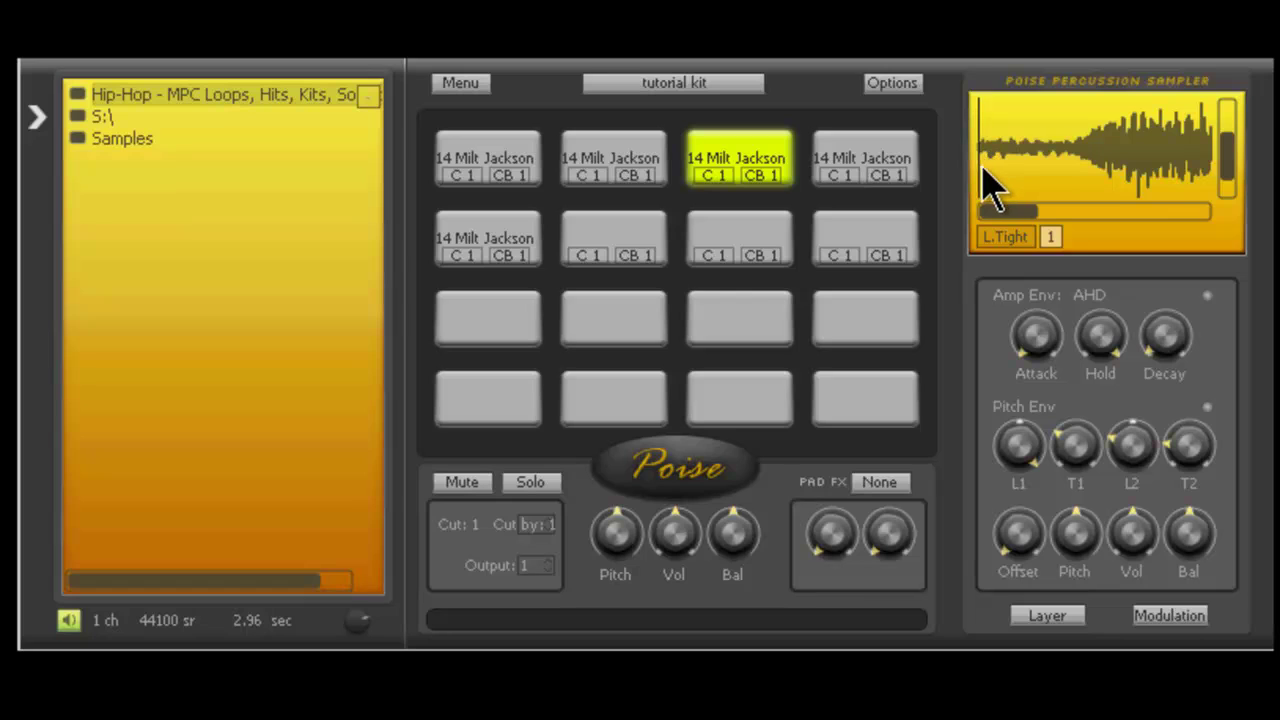
{"action": "left_click_drag", "start_coordinate": [993, 185], "coordinate": [1078, 183]}
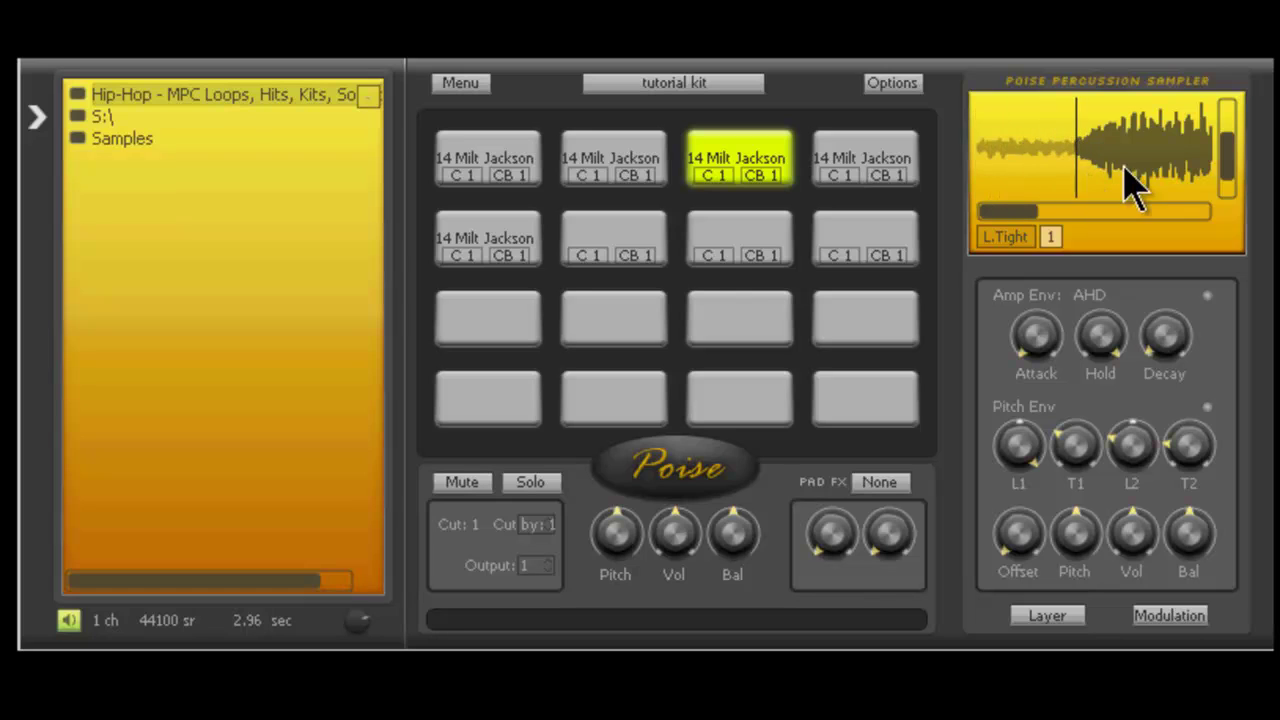
{"action": "left_click_drag", "start_coordinate": [1232, 160], "coordinate": [1243, 214]}
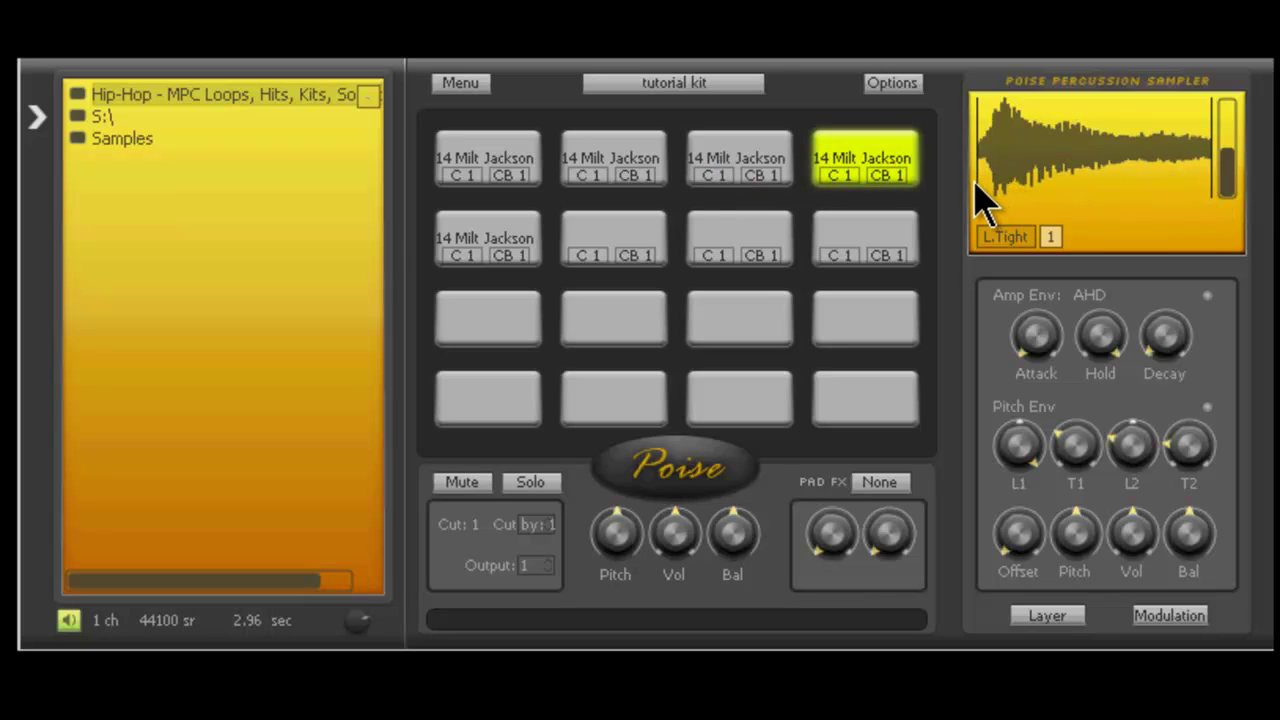
{"action": "left_click_drag", "start_coordinate": [980, 186], "coordinate": [994, 186]}
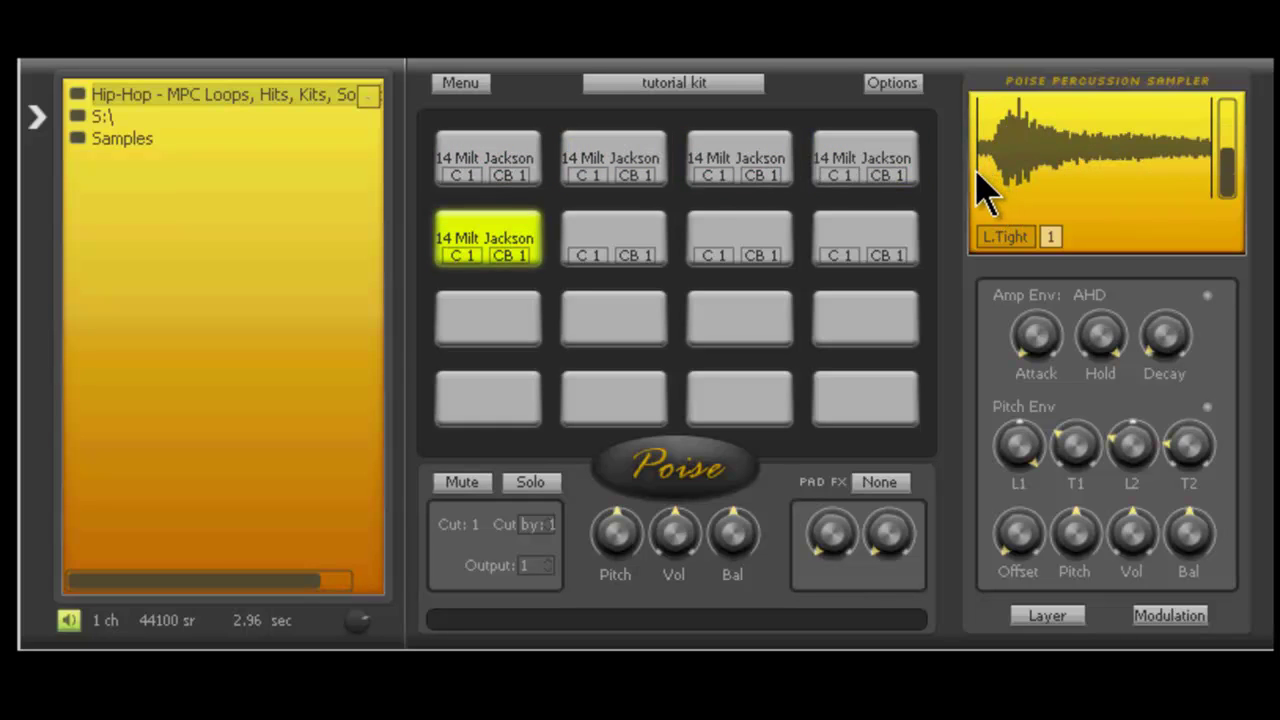
{"action": "left_click_drag", "start_coordinate": [977, 175], "coordinate": [996, 178]}
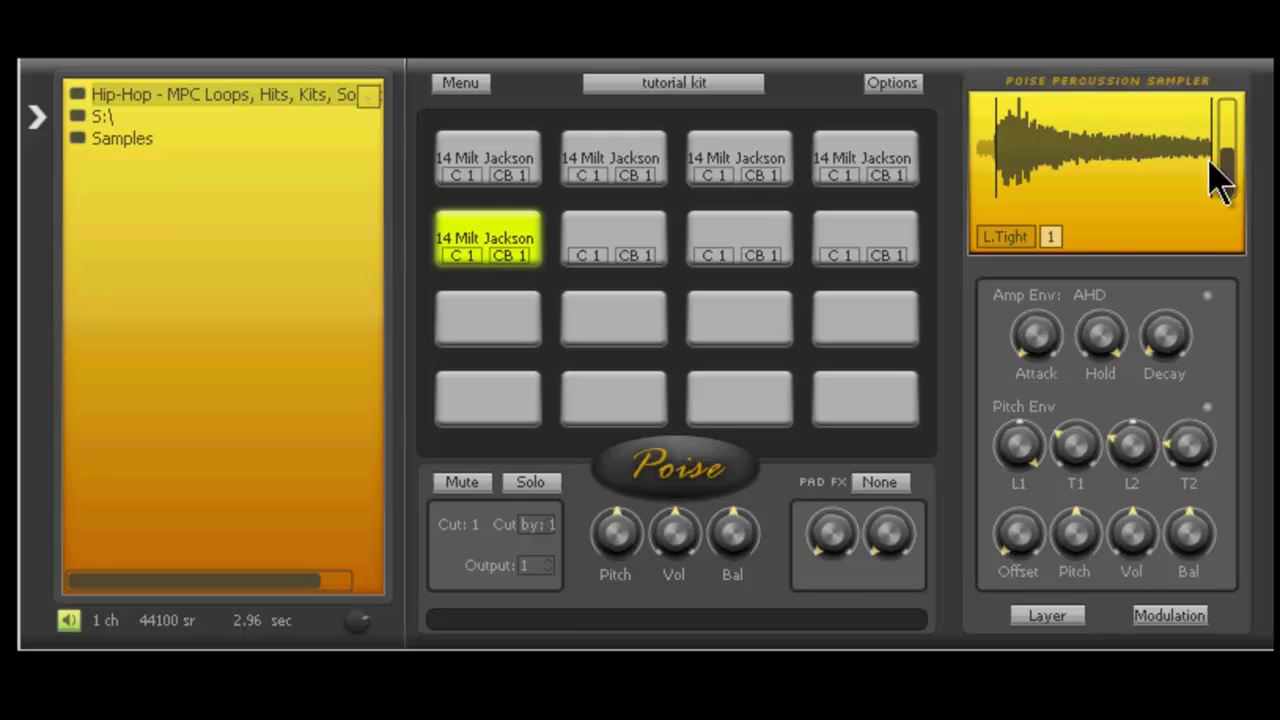
Scroll the chop's waveform back to its start and pull the zoom slider fully out
{"action": "left_click_drag", "start_coordinate": [1234, 180], "coordinate": [1234, 128]}
{"action": "mouse_move", "coordinate": [1016, 220]}
{"action": "left_mouse_down"}
{"action": "mouse_move", "coordinate": [1200, 220]}
{"action": "mouse_move", "coordinate": [1029, 214]}
{"action": "left_mouse_up"}
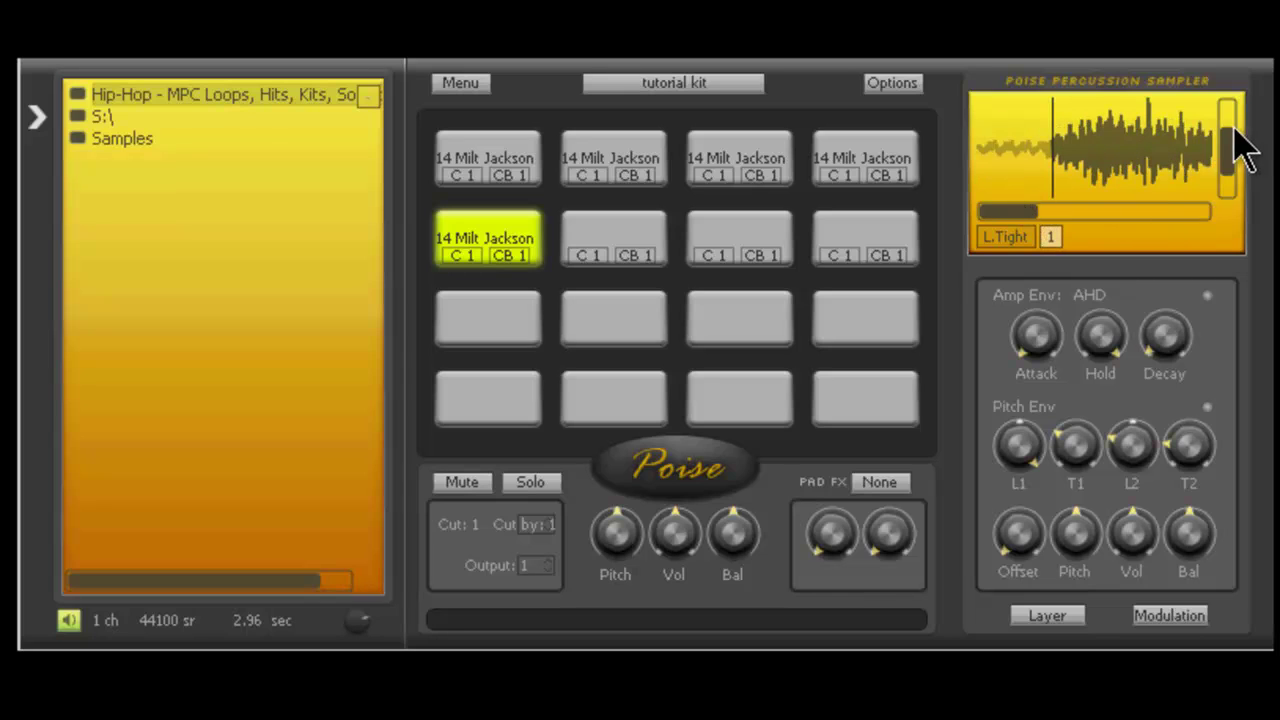
{"action": "left_click_drag", "start_coordinate": [1237, 143], "coordinate": [1240, 245]}
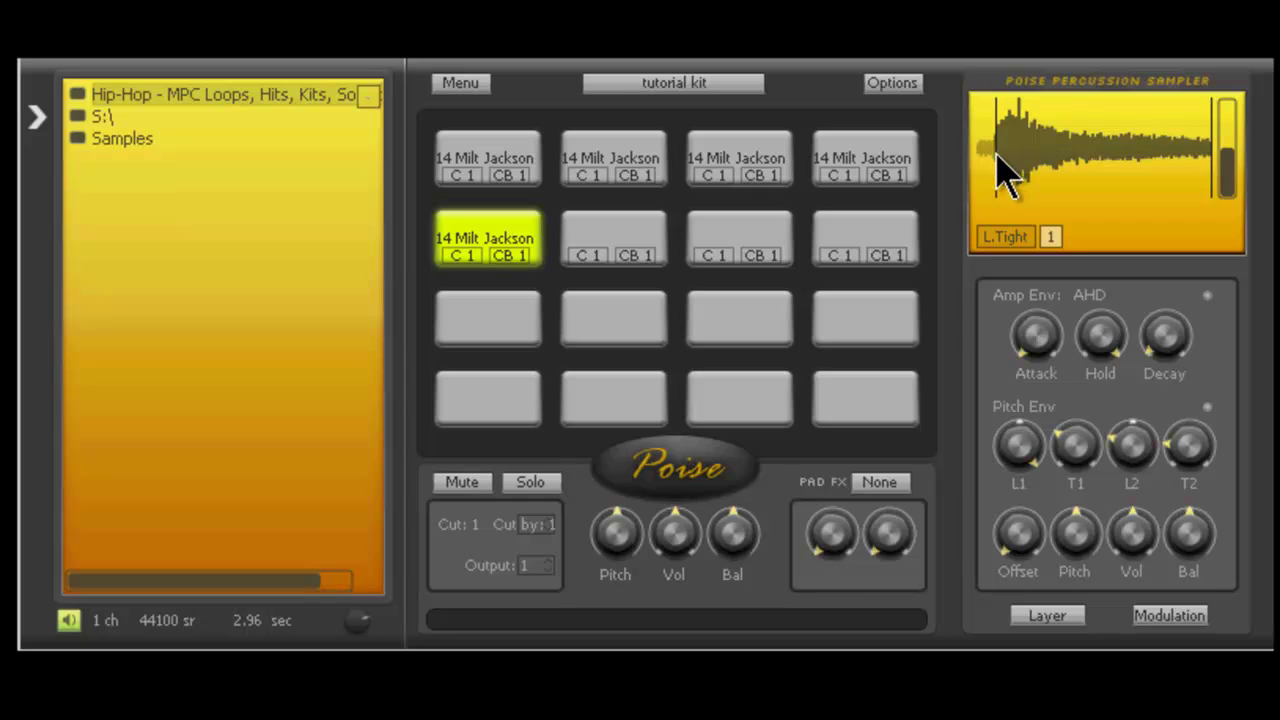
Assign MIDI Learn to the sample start, end and other markers from the waveform's right-click menu
{"action": "right_click", "coordinate": [991, 160]}
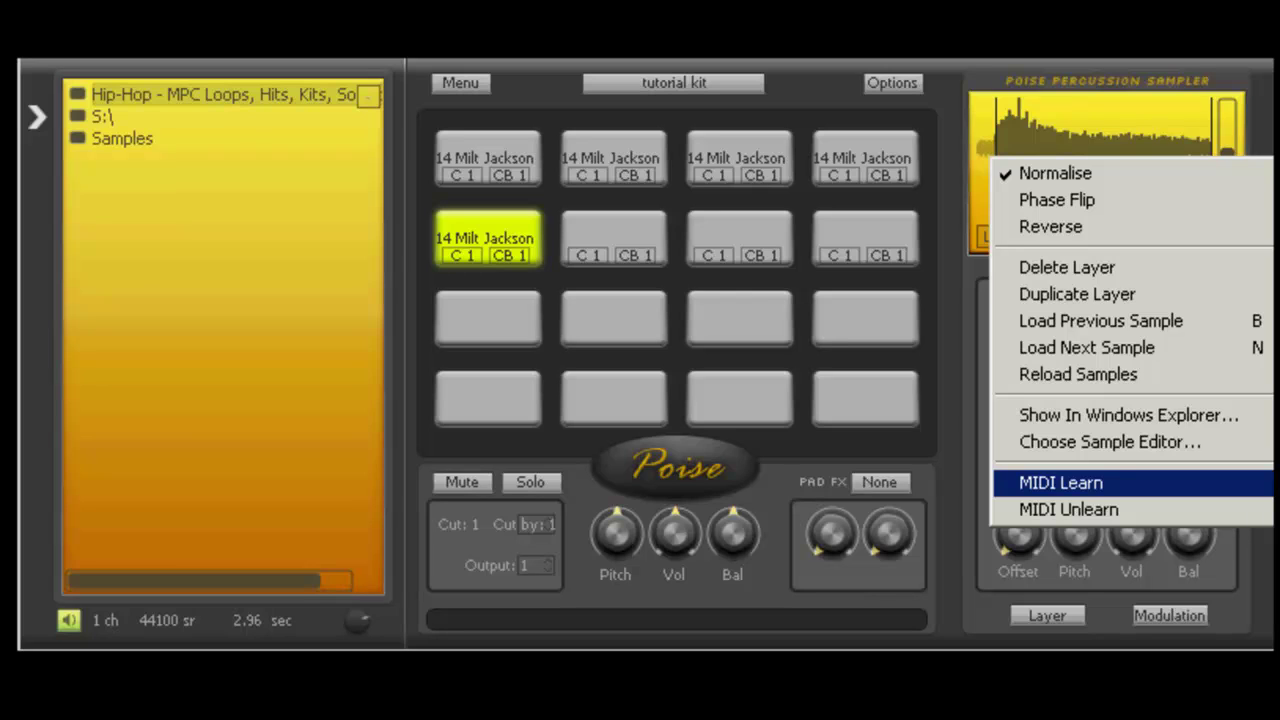
{"action": "left_click", "coordinate": [1060, 482]}
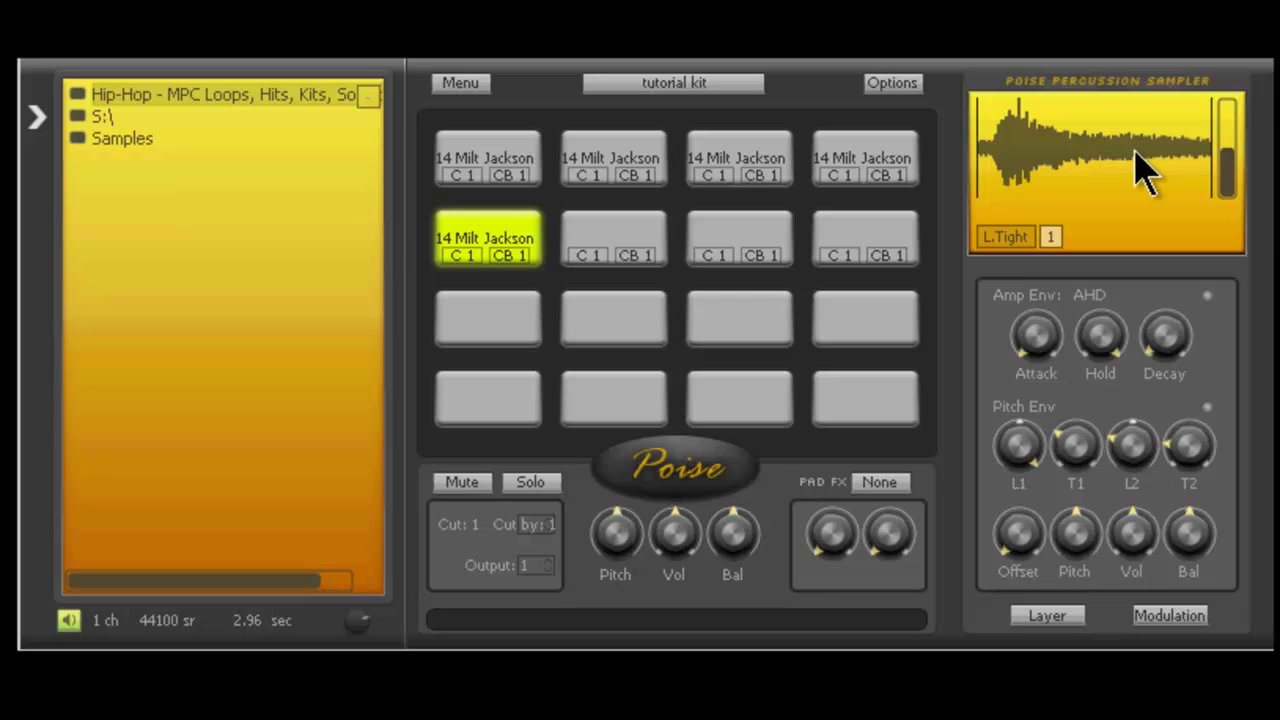
{"action": "right_click", "coordinate": [1172, 142]}
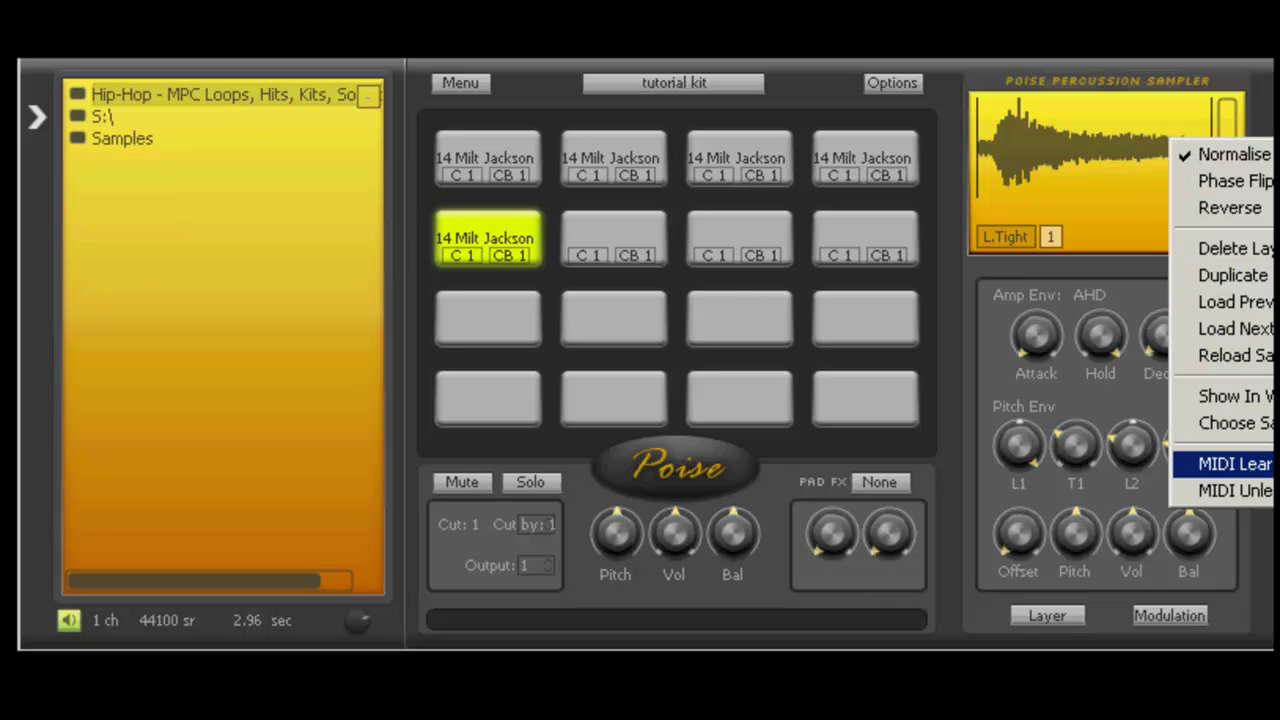
{"action": "left_click", "coordinate": [1235, 464]}
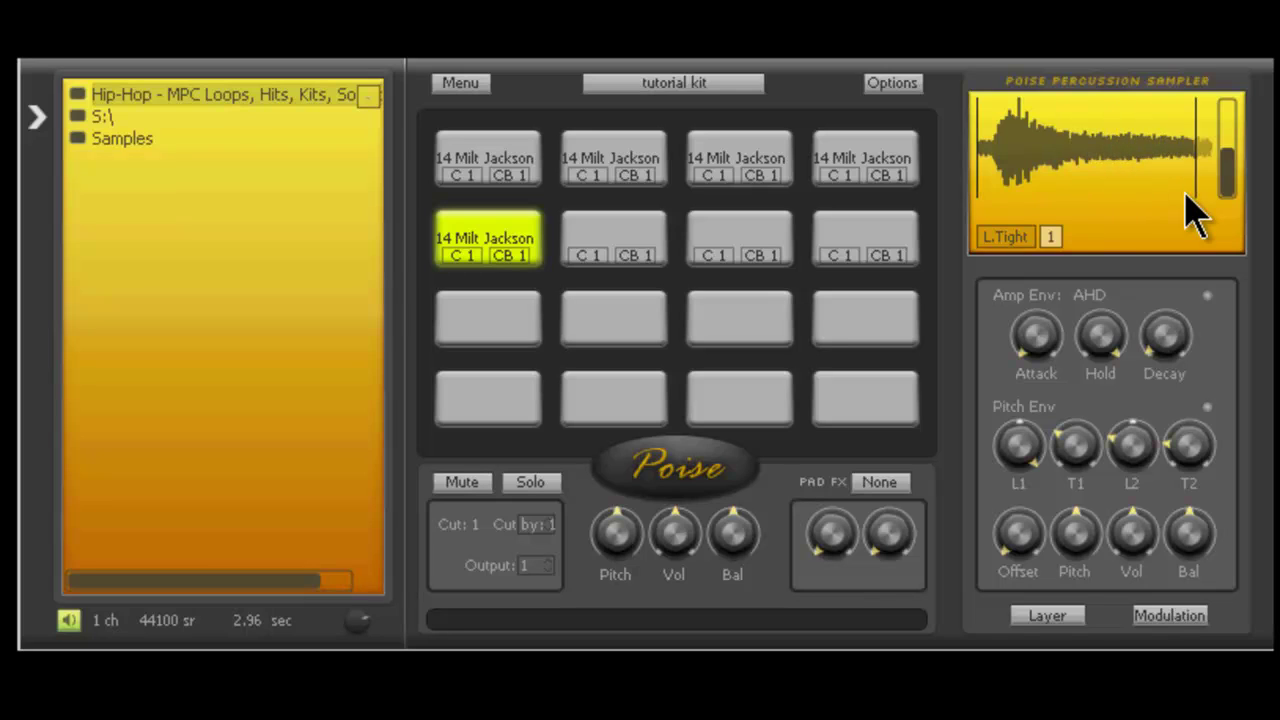
{"action": "right_click", "coordinate": [1106, 196]}
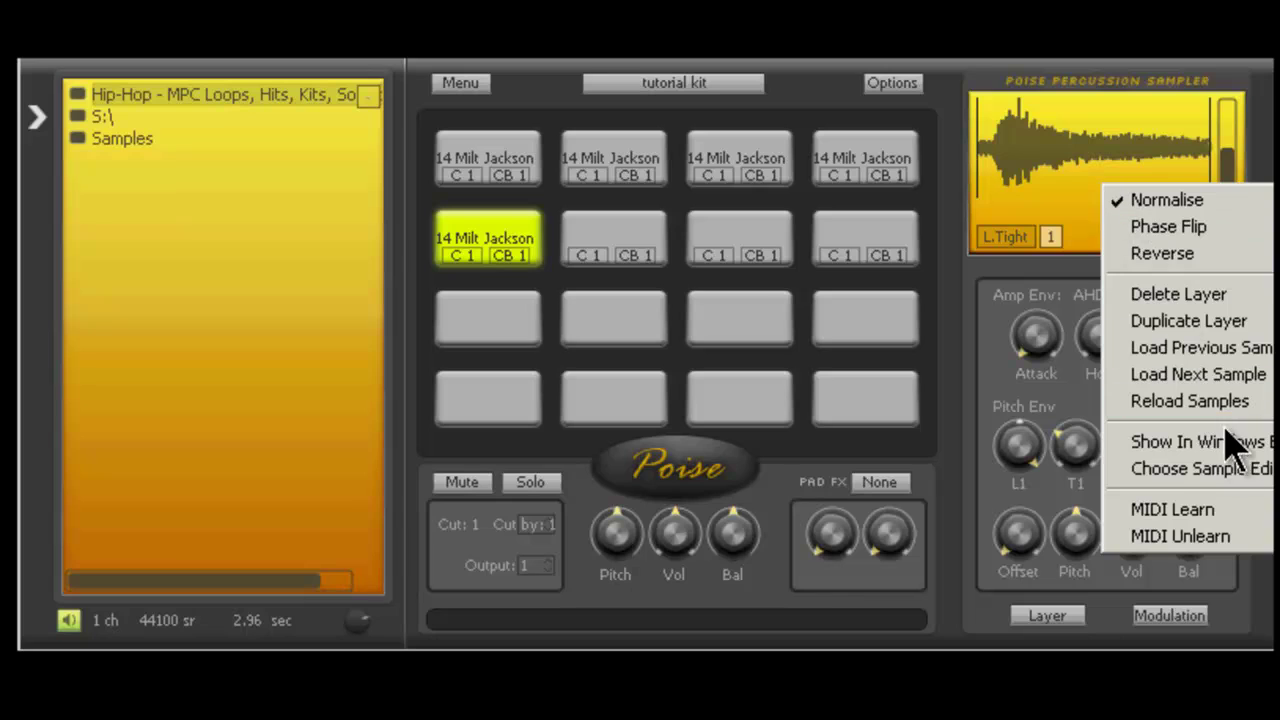
{"action": "left_click", "coordinate": [1172, 509]}
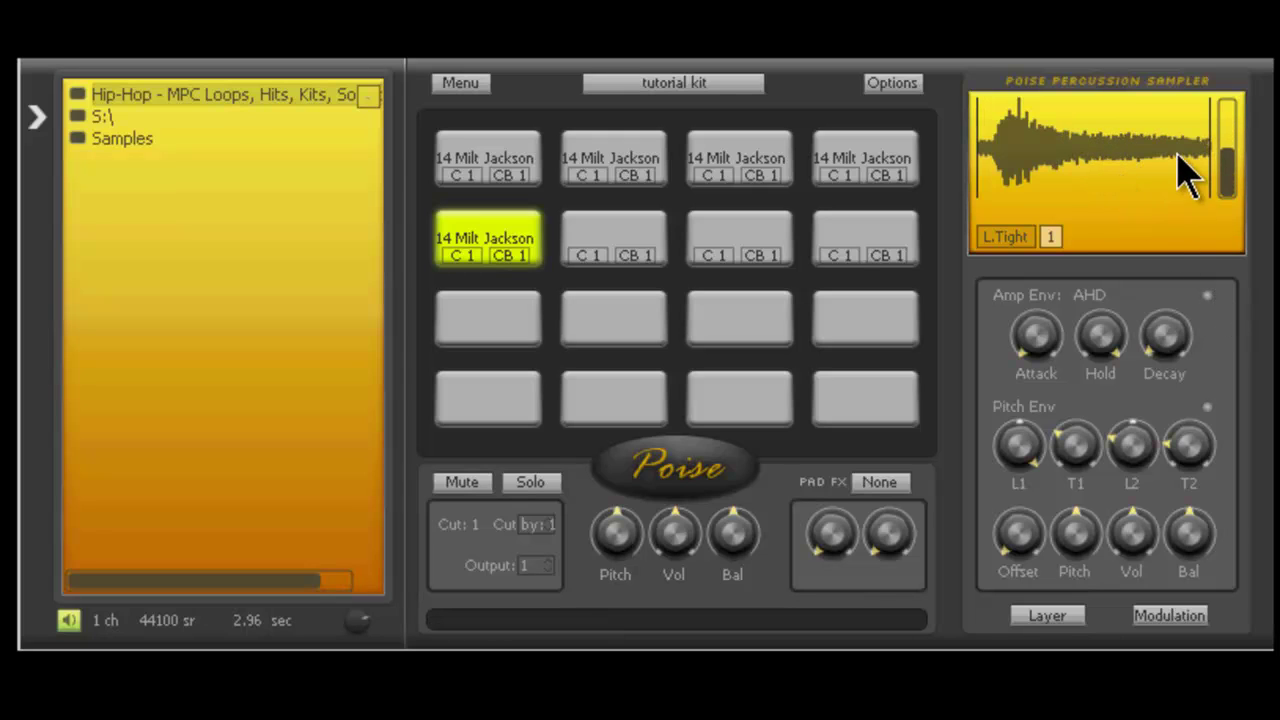
{"action": "right_click", "coordinate": [1108, 150]}
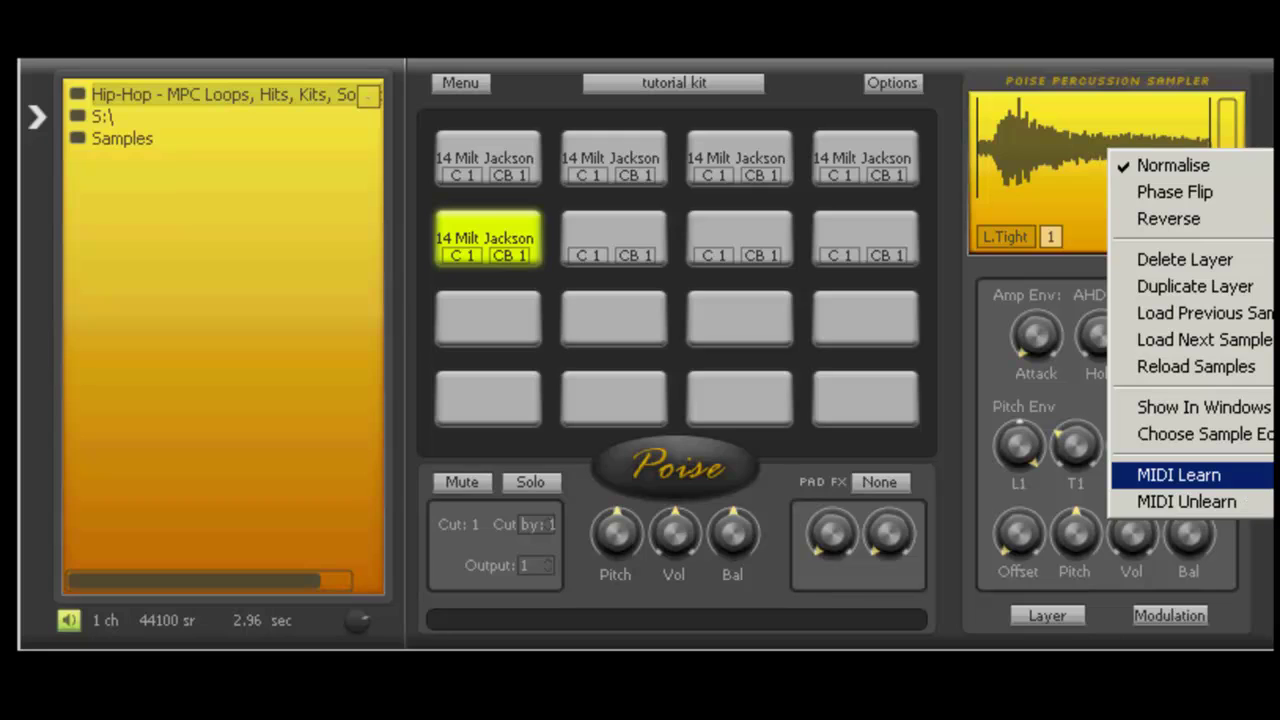
{"action": "left_click", "coordinate": [1178, 475]}
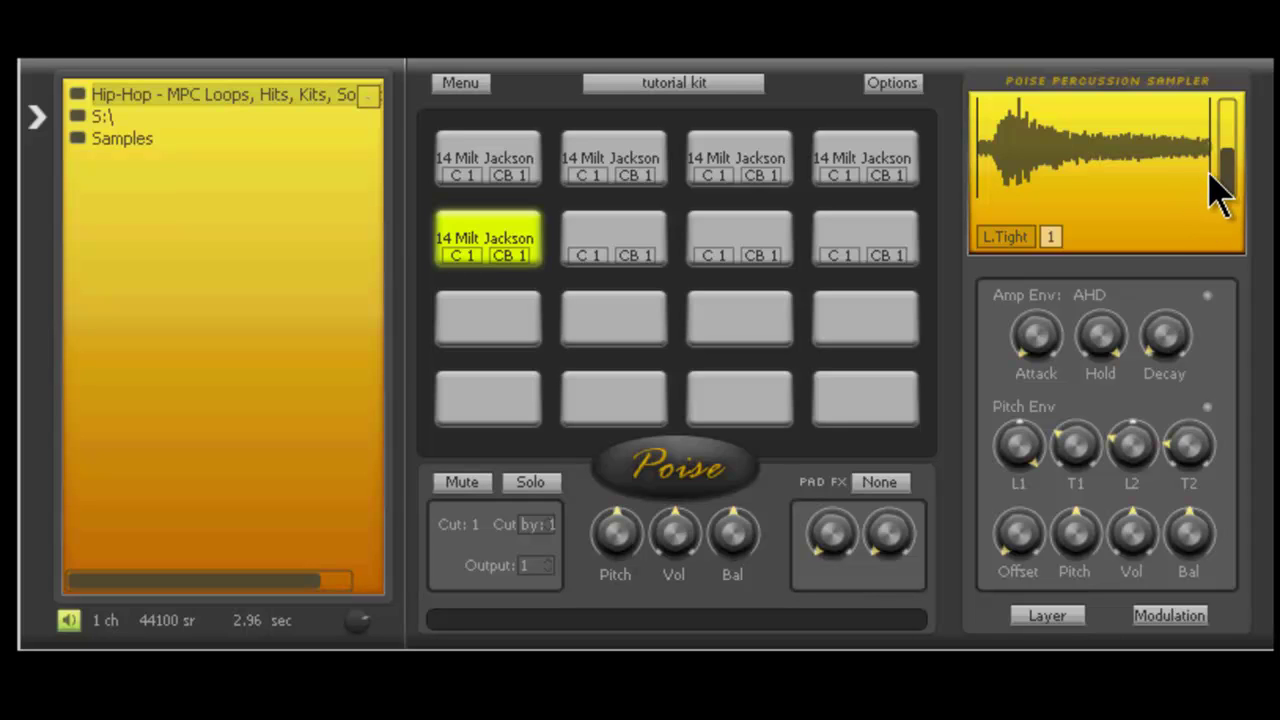
Adjust the waveform's right-edge zoom bar for a closer view of the fifth pad's chop
{"action": "left_click_drag", "start_coordinate": [1232, 190], "coordinate": [1232, 248]}
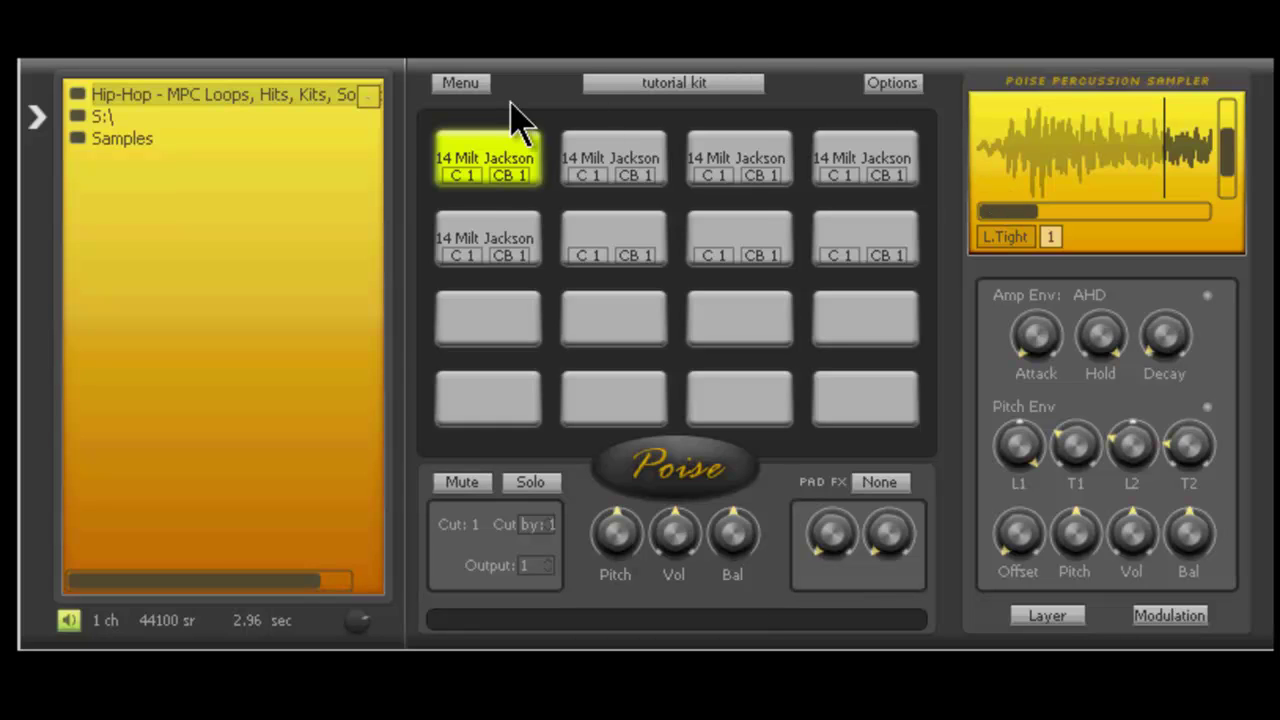
{"action": "left_click", "coordinate": [468, 86]}
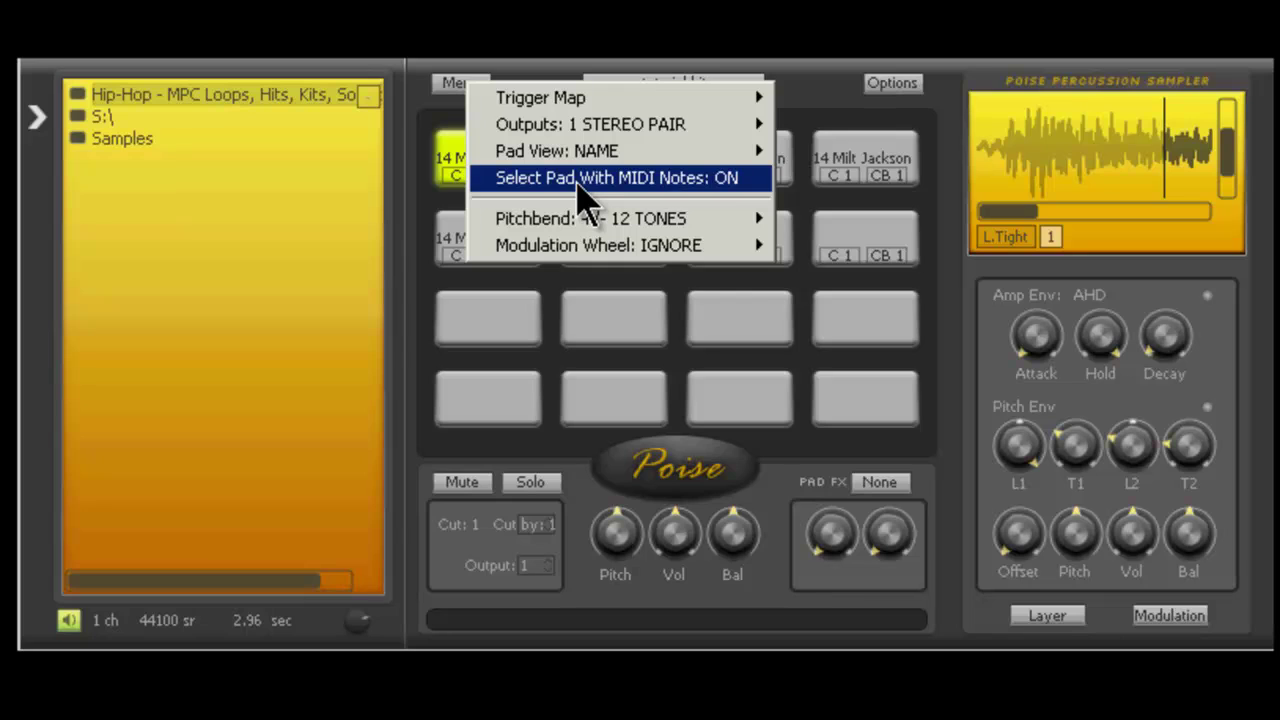
{"action": "key", "text": "Escape"}
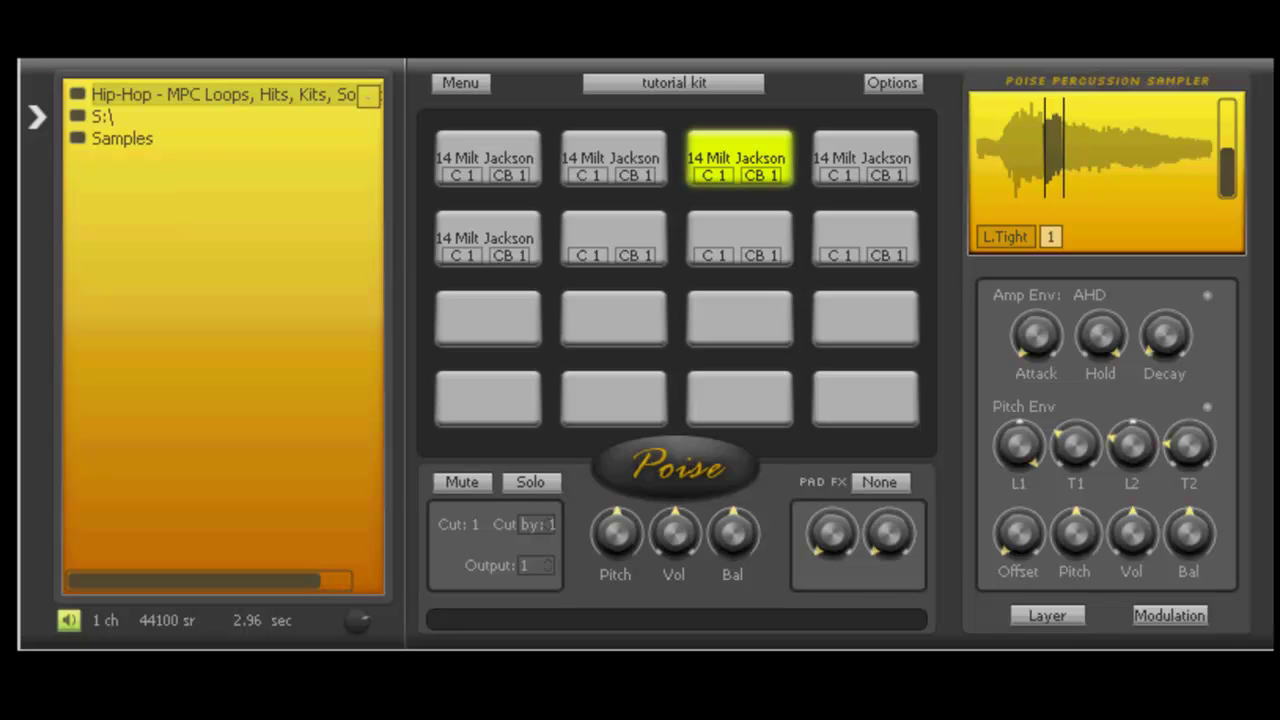
Set pad 4's pitch to 7.00 and move its sample start later, just past the lead-in
{"action": "left_click", "coordinate": [865, 160]}
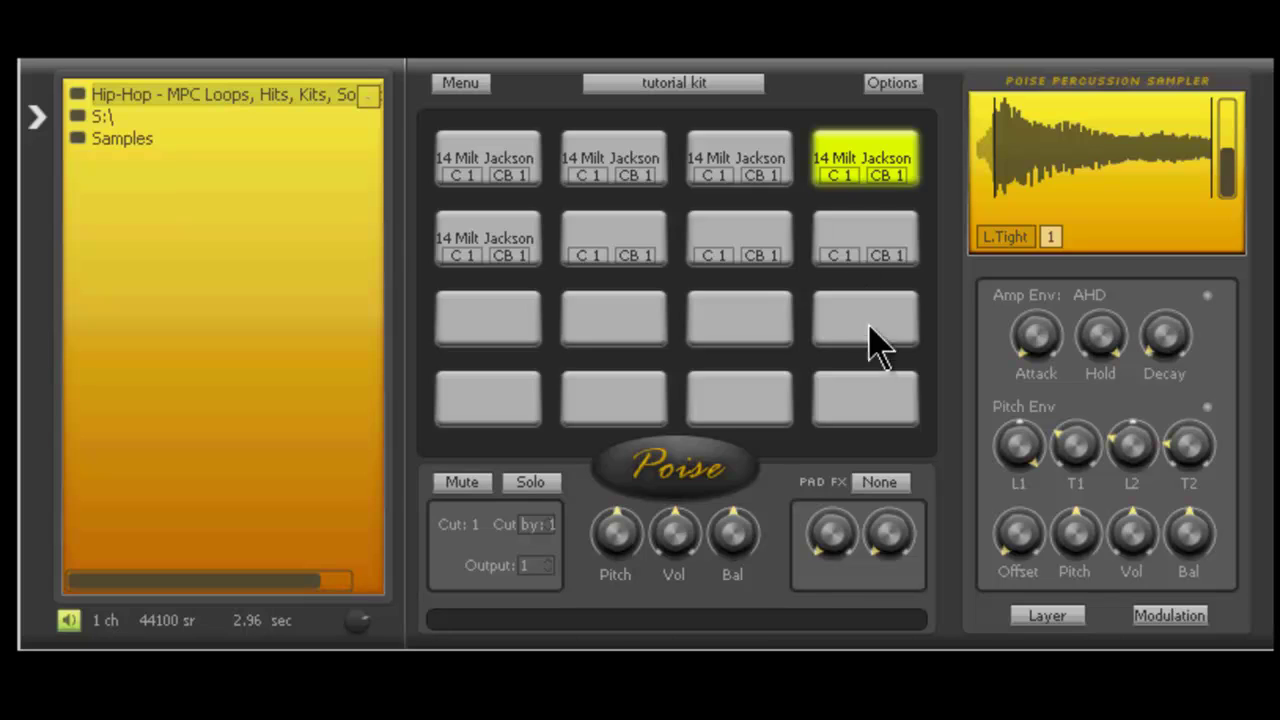
{"action": "left_click_drag", "start_coordinate": [622, 545], "coordinate": [628, 430]}
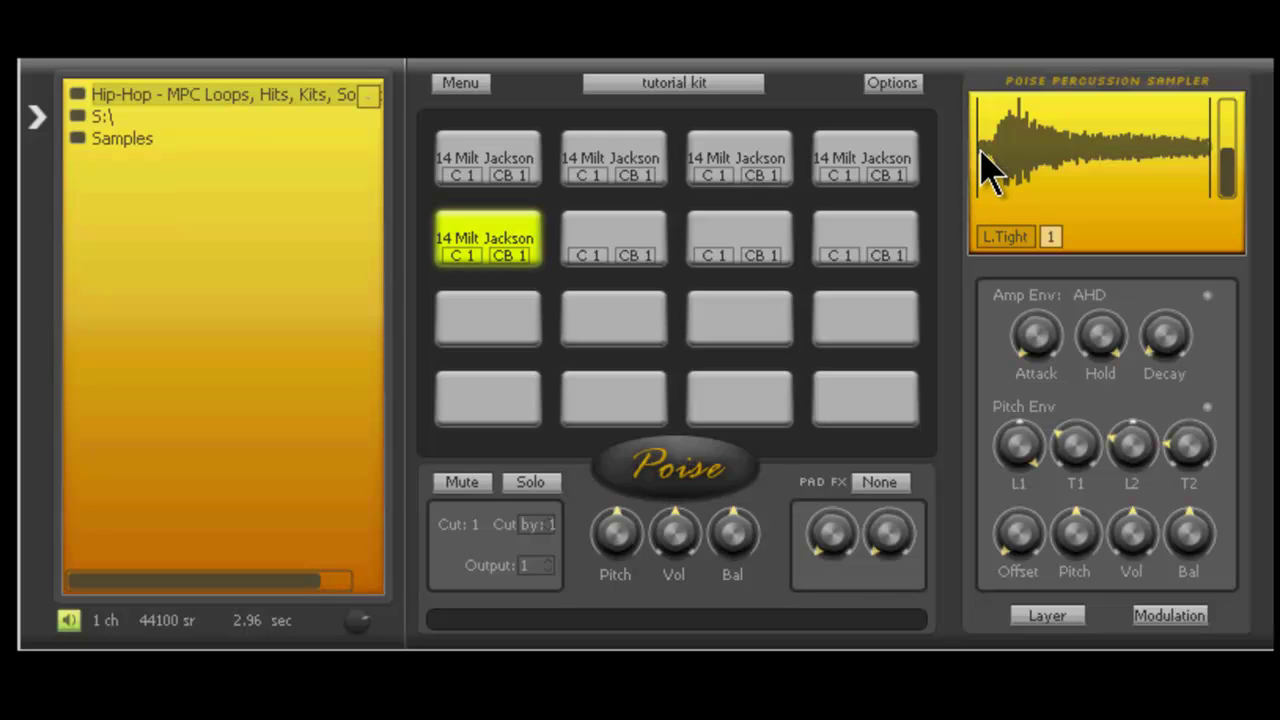
{"action": "mouse_move", "coordinate": [985, 170]}
{"action": "left_mouse_down"}
{"action": "mouse_move", "coordinate": [1000, 168]}
{"action": "mouse_move", "coordinate": [995, 152]}
{"action": "left_mouse_up"}
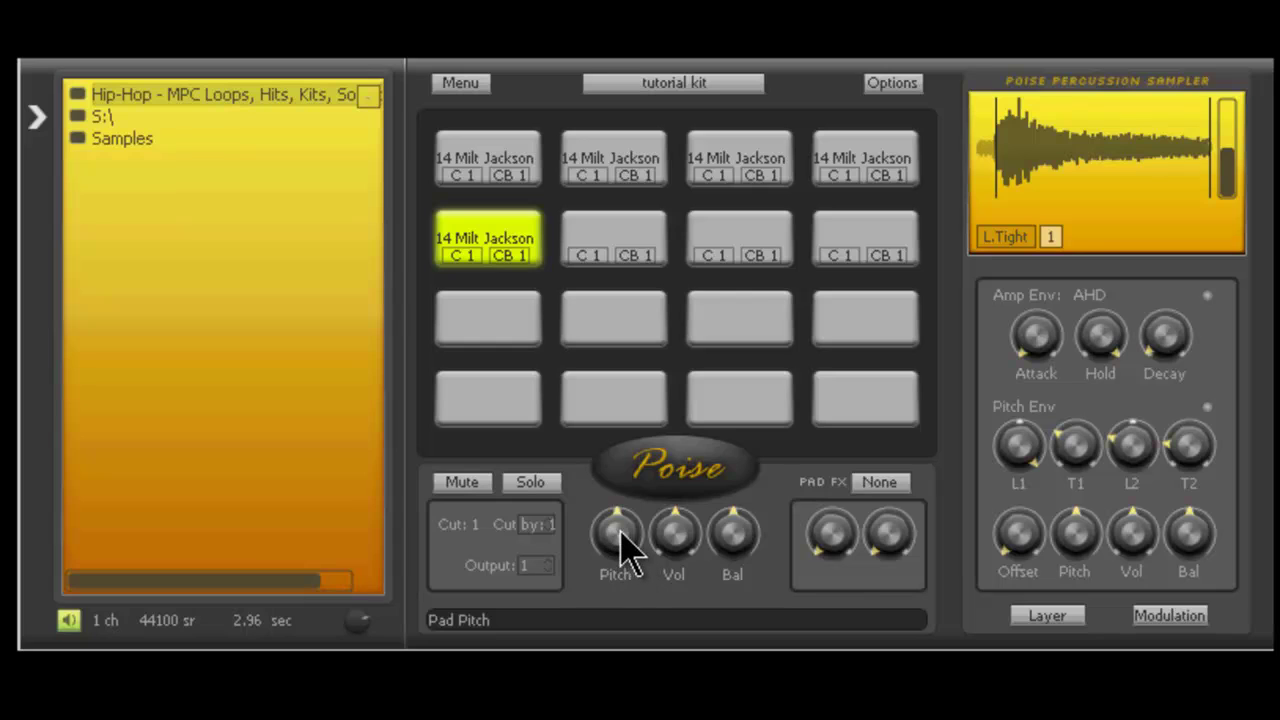
{"action": "right_click", "coordinate": [621, 532]}
{"action": "left_click", "coordinate": [597, 540]}
{"action": "right_click", "coordinate": [612, 541]}
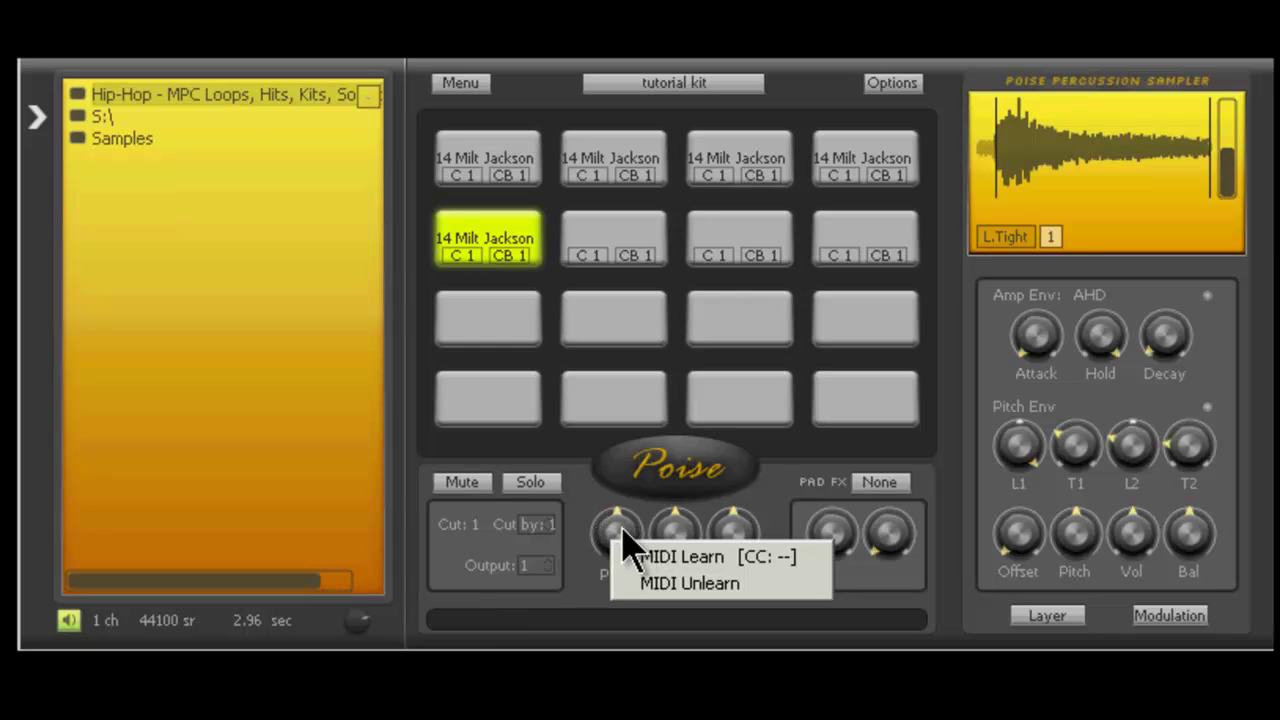
{"action": "left_click", "coordinate": [678, 527]}
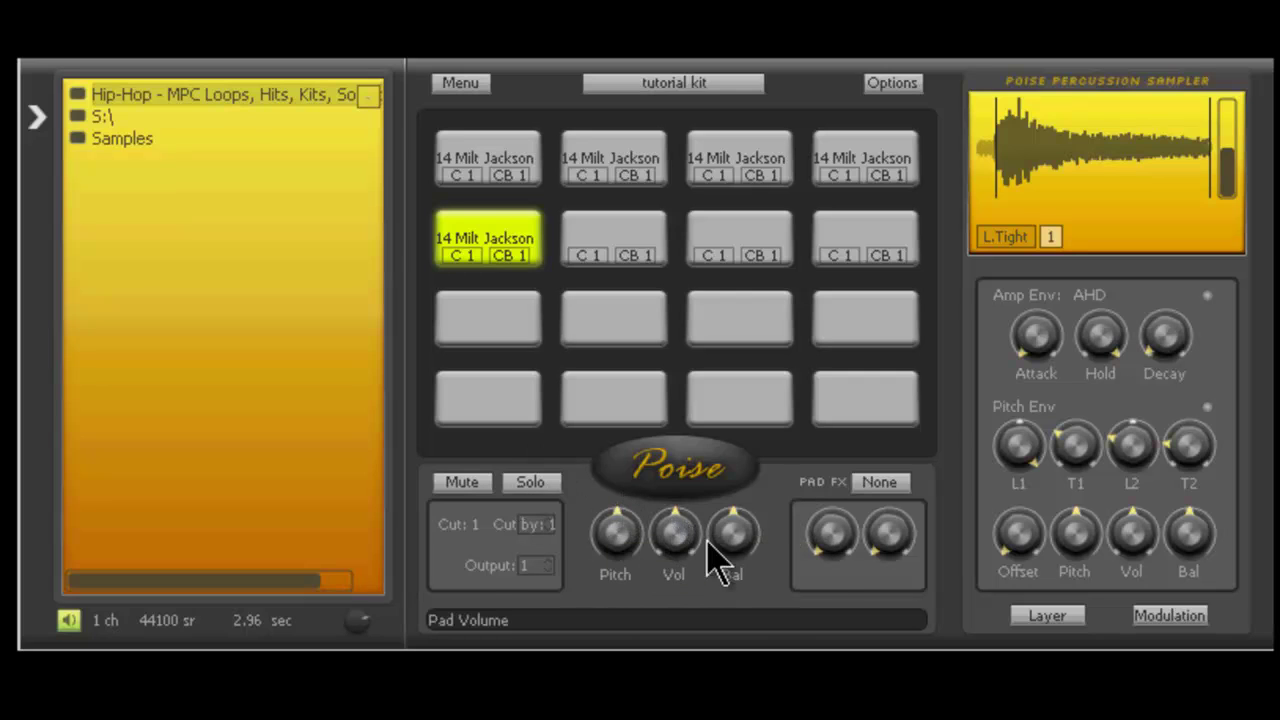
{"action": "right_click", "coordinate": [750, 538]}
{"action": "right_click", "coordinate": [1001, 436]}
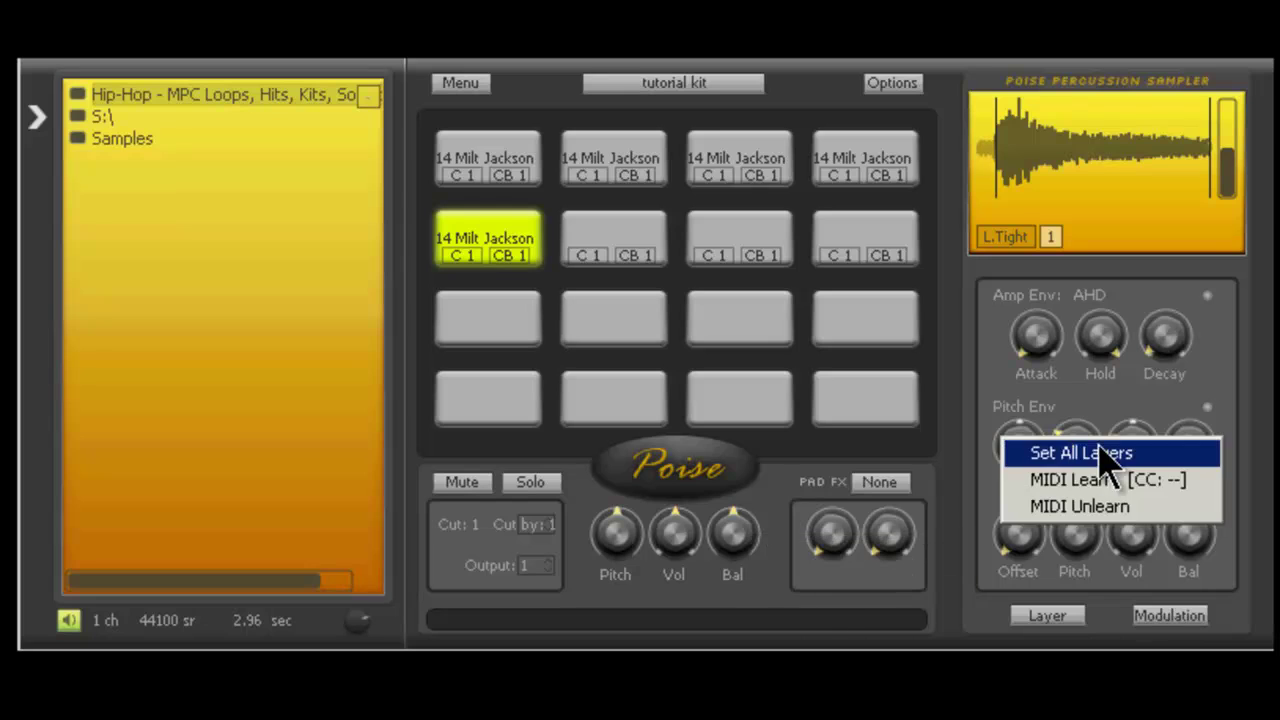
{"action": "left_click", "coordinate": [1110, 455]}
{"action": "right_click", "coordinate": [1095, 434]}
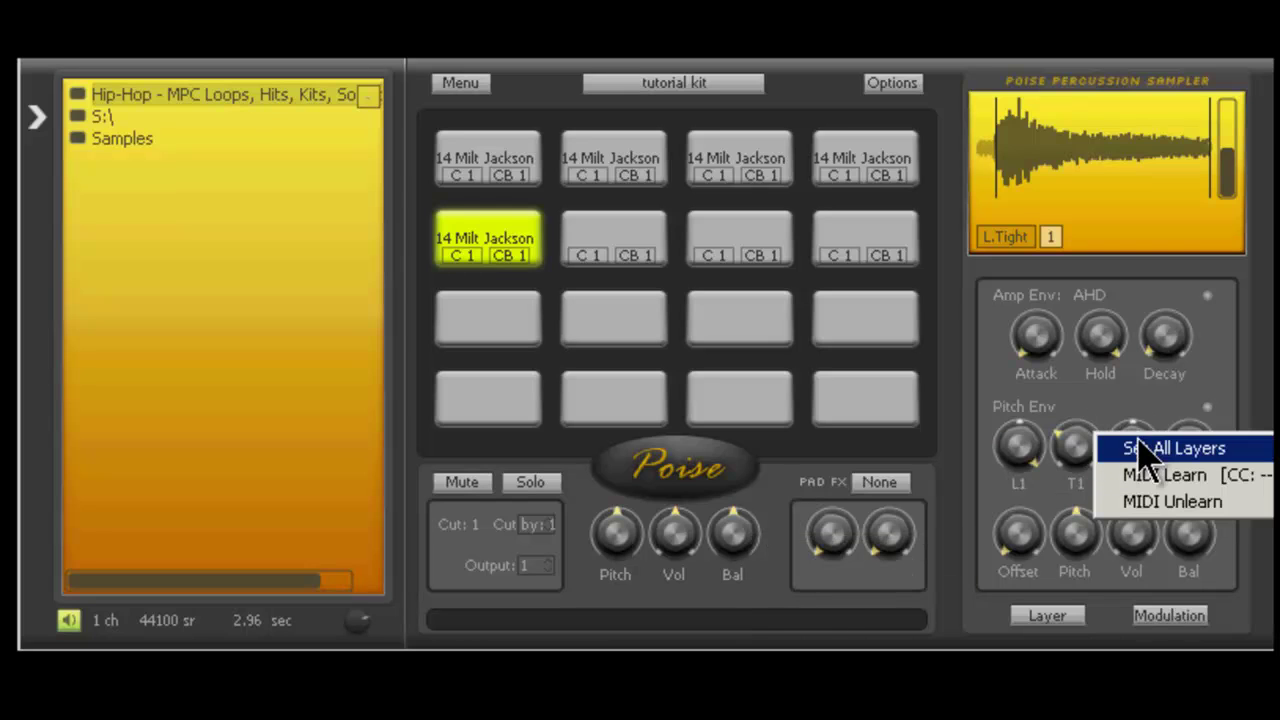
{"action": "left_click", "coordinate": [1132, 415]}
{"action": "right_click", "coordinate": [1133, 450]}
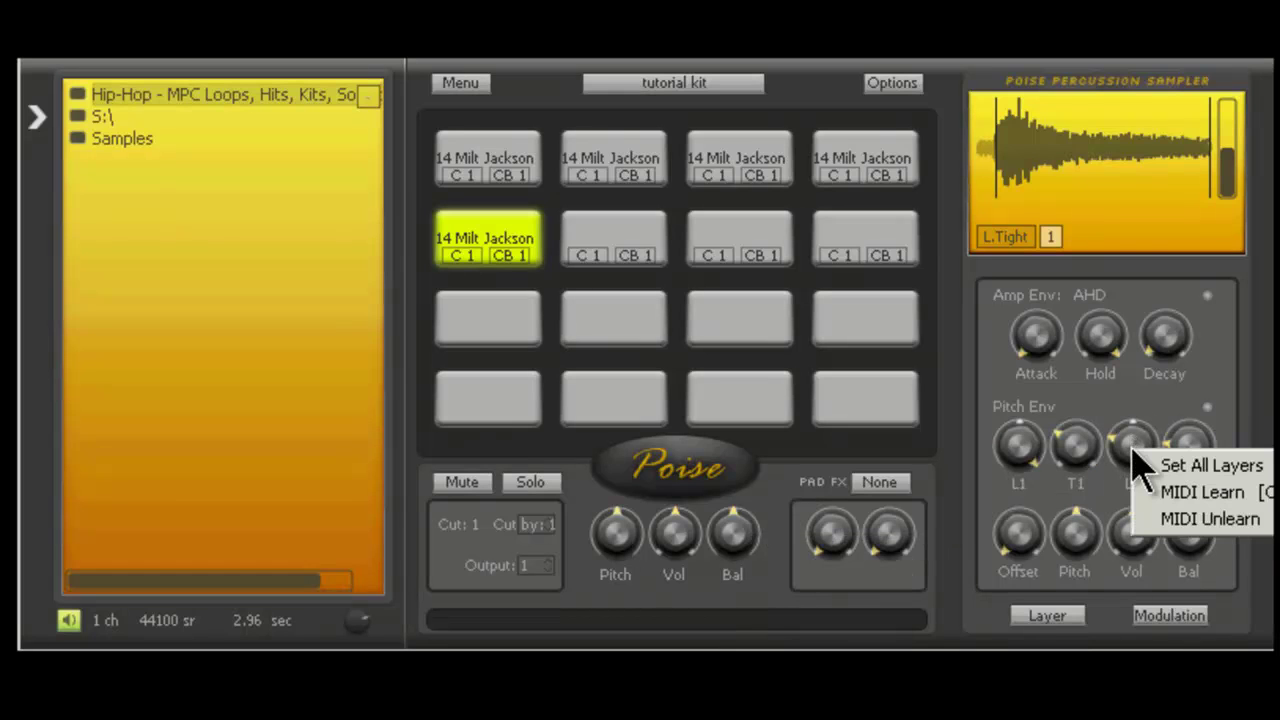
{"action": "left_click", "coordinate": [1194, 429]}
{"action": "right_click", "coordinate": [1185, 450]}
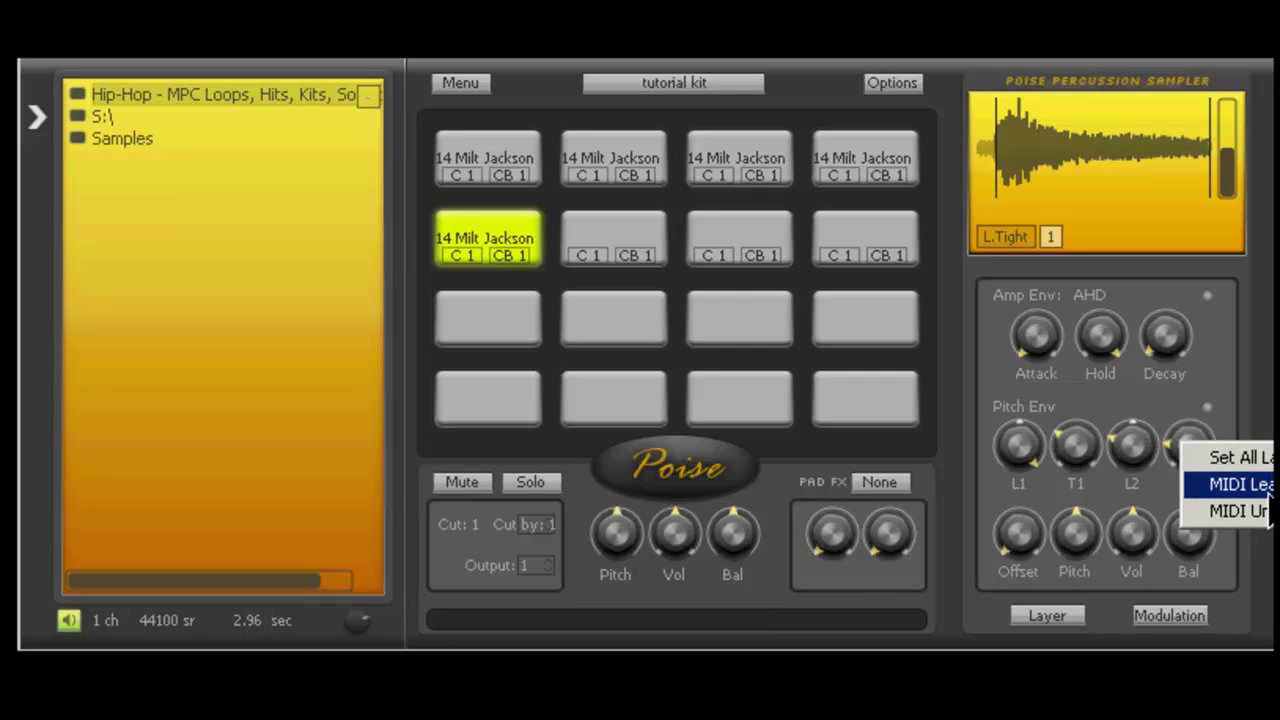
{"action": "left_click", "coordinate": [1228, 408]}
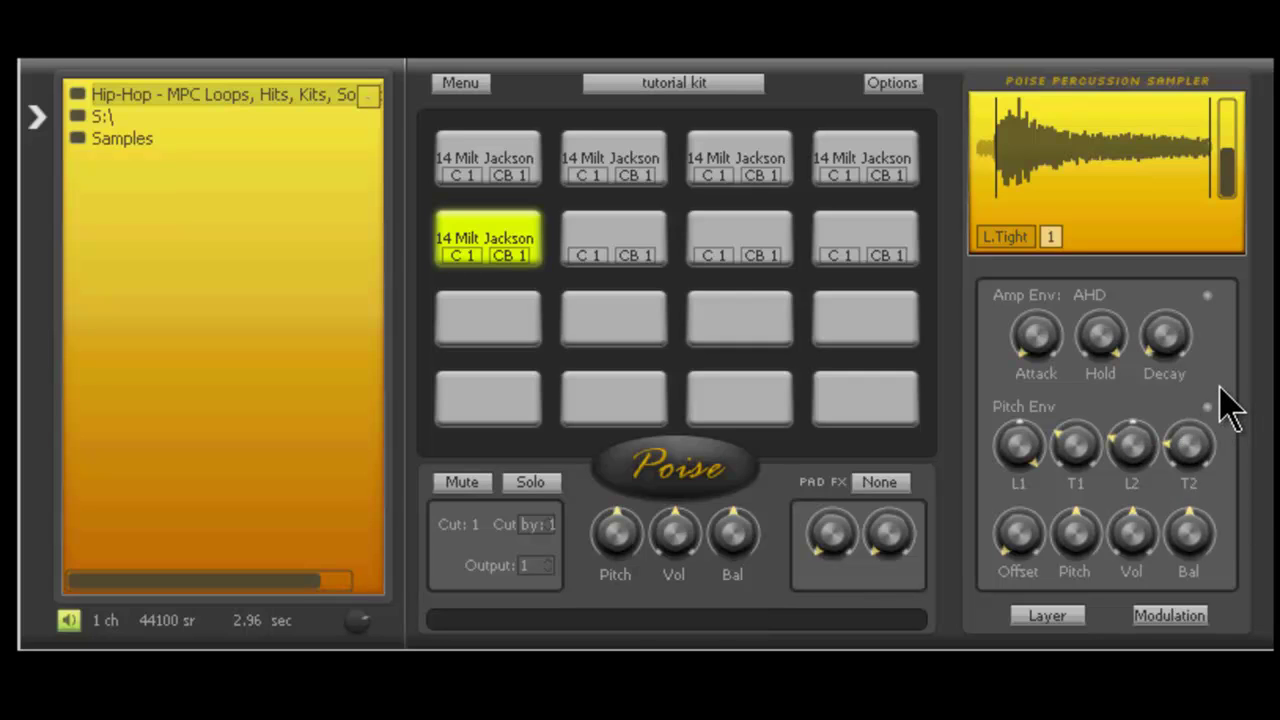